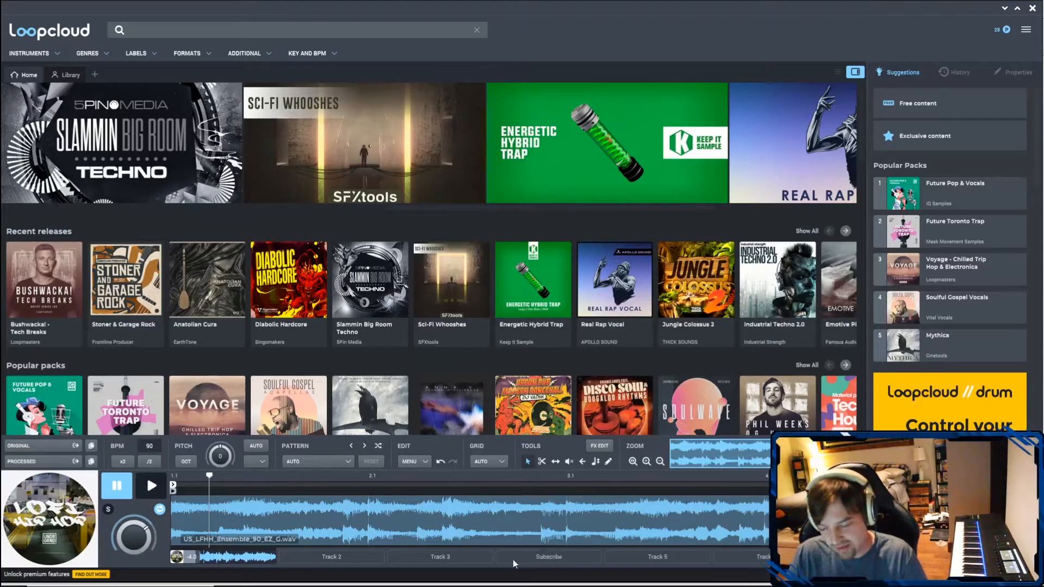
- Switch from the subscription plans page to Loopcloud and filter the sample library by the Orchestral instrument
mouse_move(510, 584)
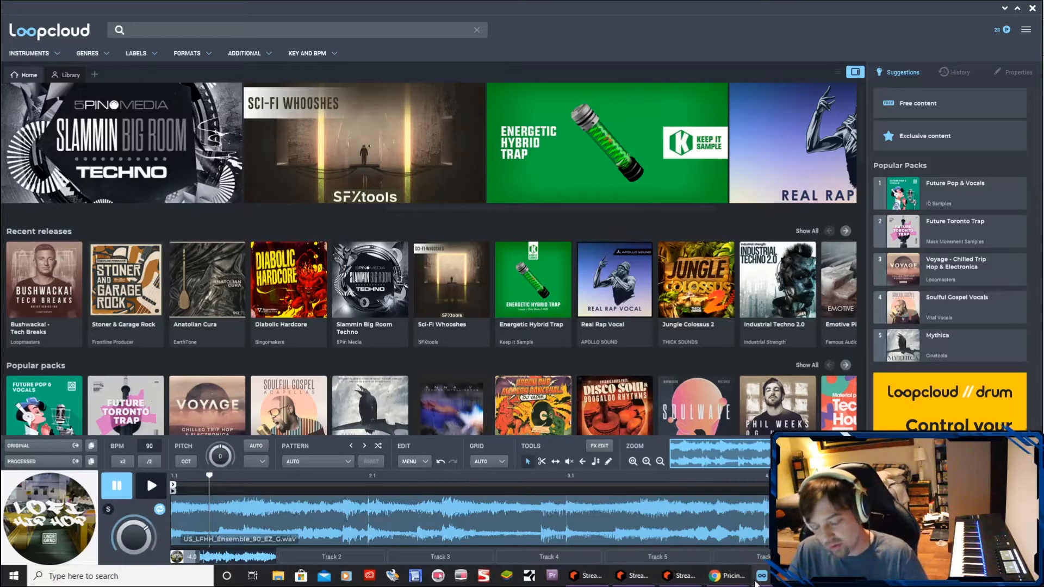
mouse_move(757, 581)
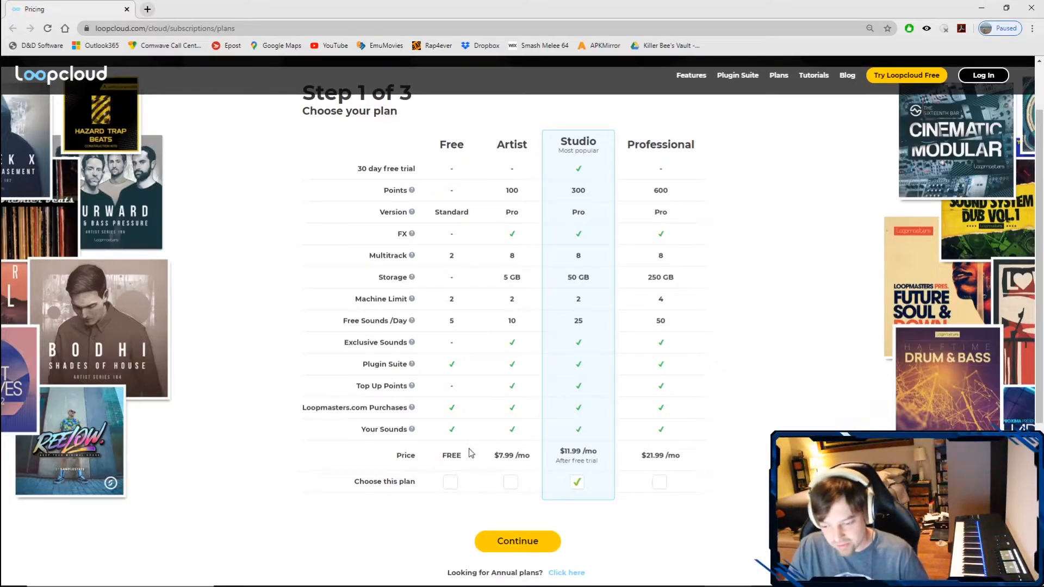
mouse_move(692, 586)
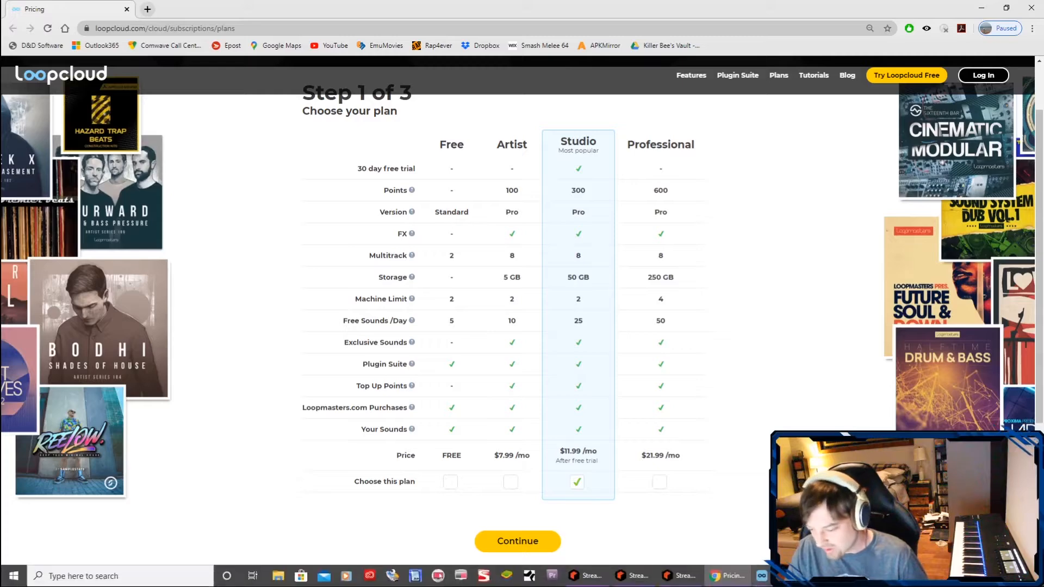
left_click(762, 576)
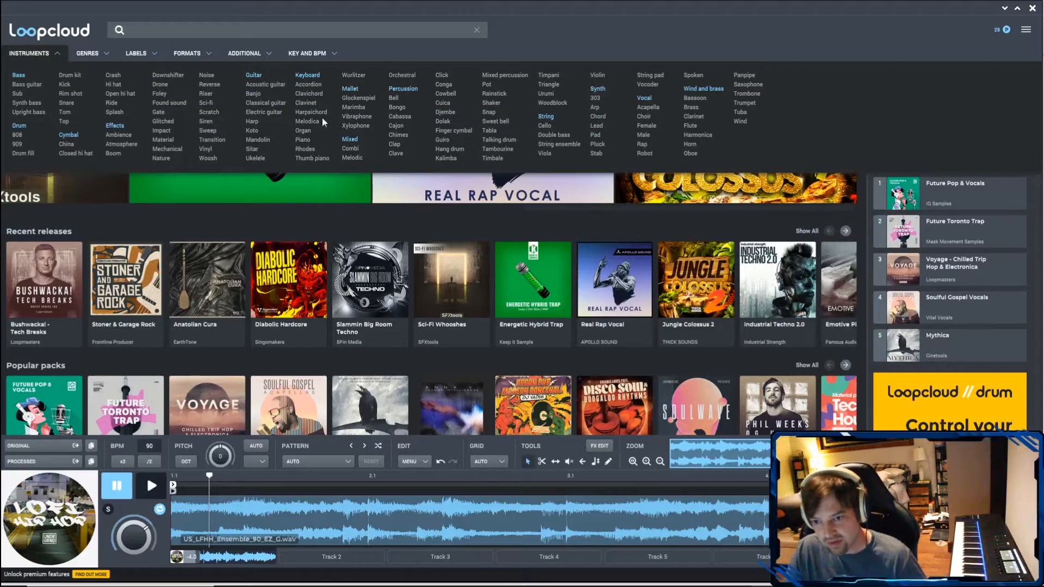
left_click(406, 76)
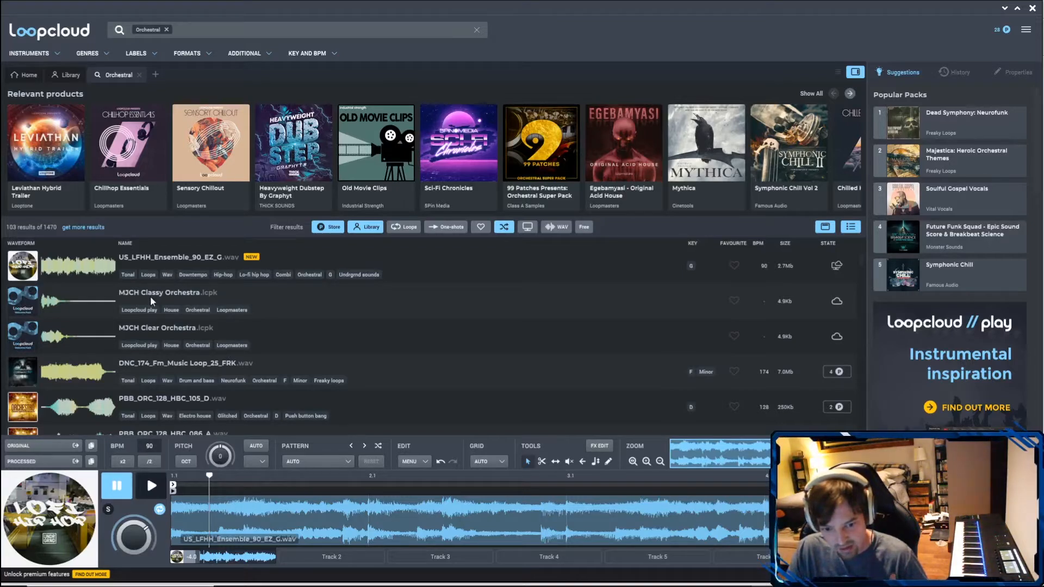
- Audition the orchestral samples DNC_174_Fm_Music Loop_25_FRK, PBB_ORC_128_HBC_105_D and AH2_ORC_MIX_HITS_29_E
left_click(148, 365)
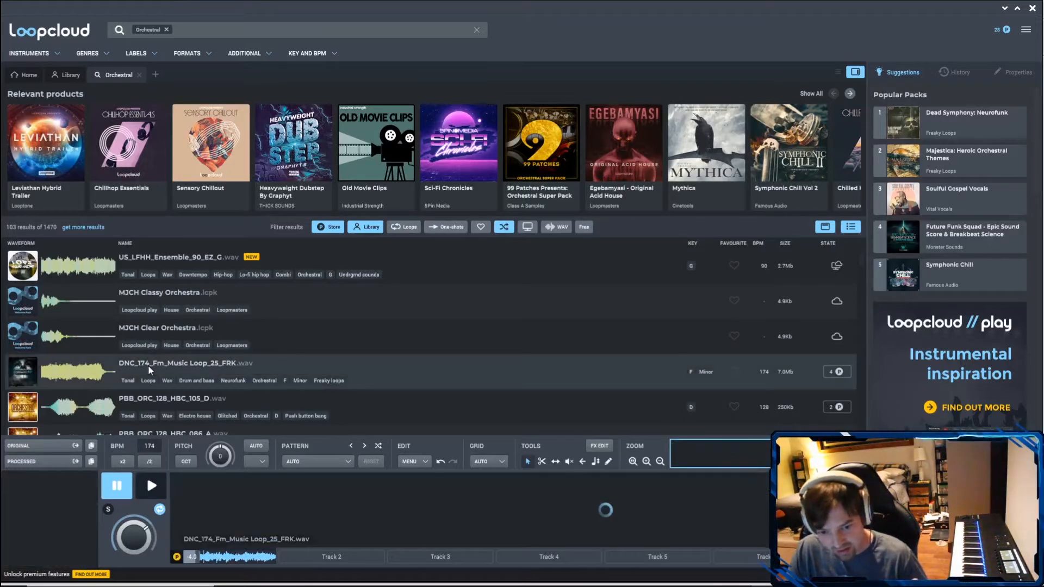
left_click(153, 488)
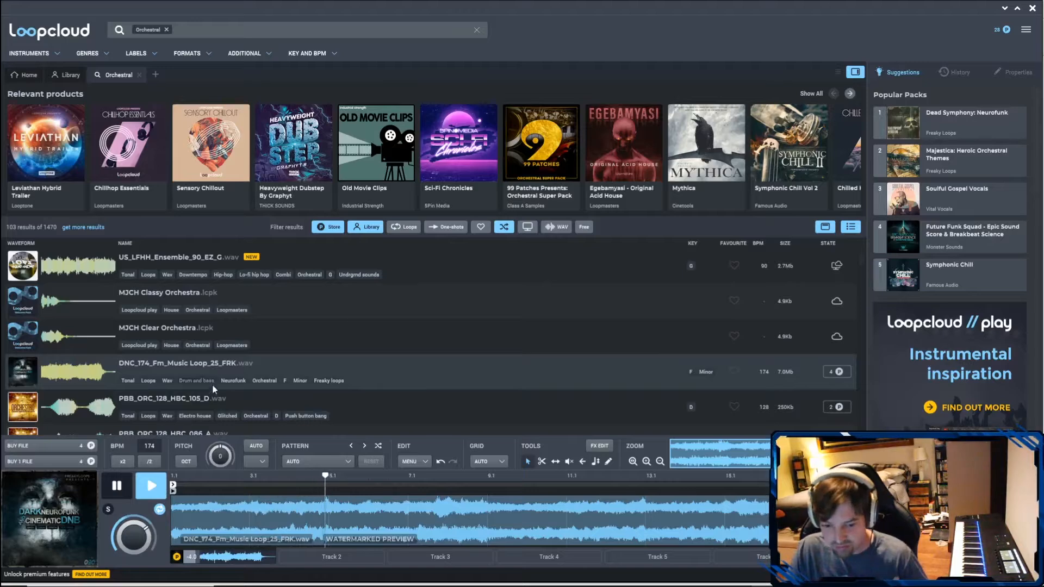
left_click(170, 397)
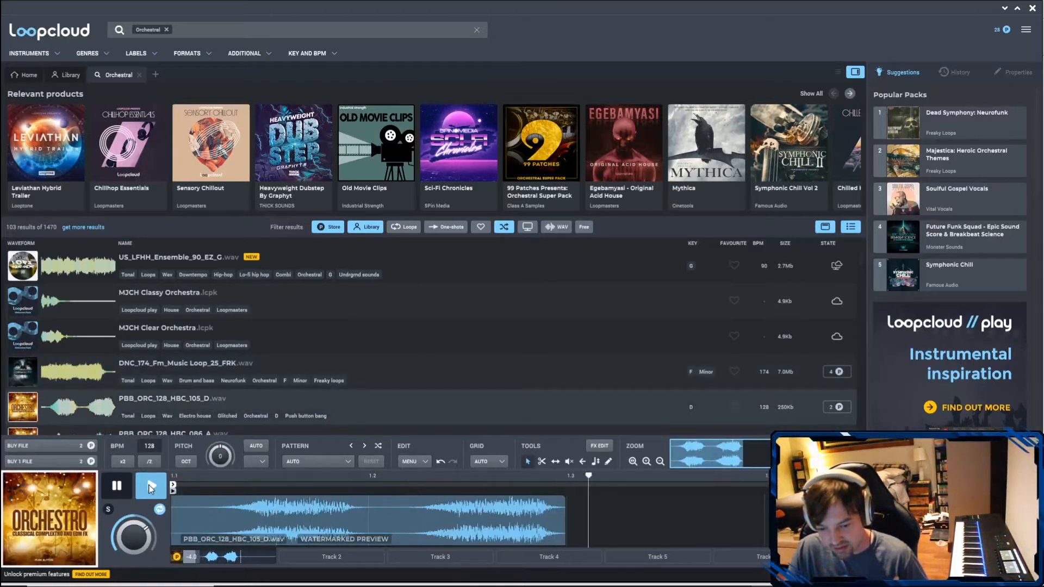
scroll(171, 373, "down", 3)
left_click(175, 356)
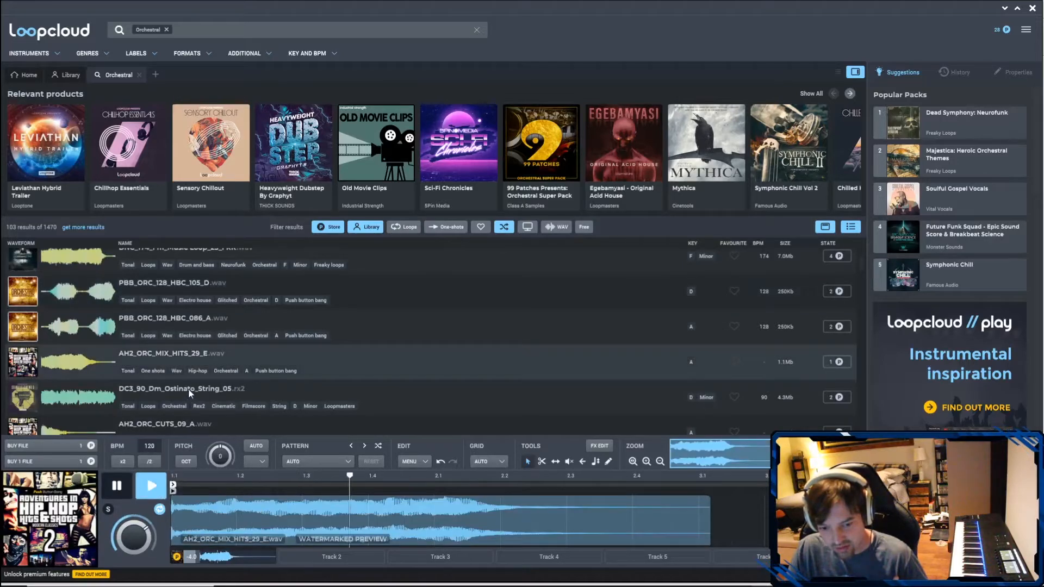
- Audition the loop US_LFHH_Ensemble_90_EZ_G.wav, and stop the playback
scroll(187, 391, "up", 3)
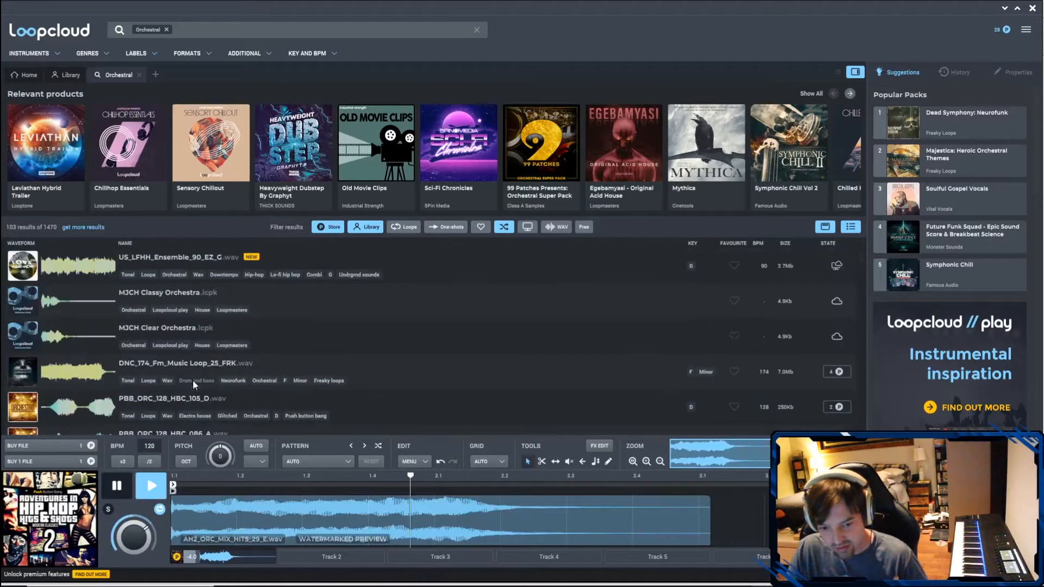
left_click(197, 261)
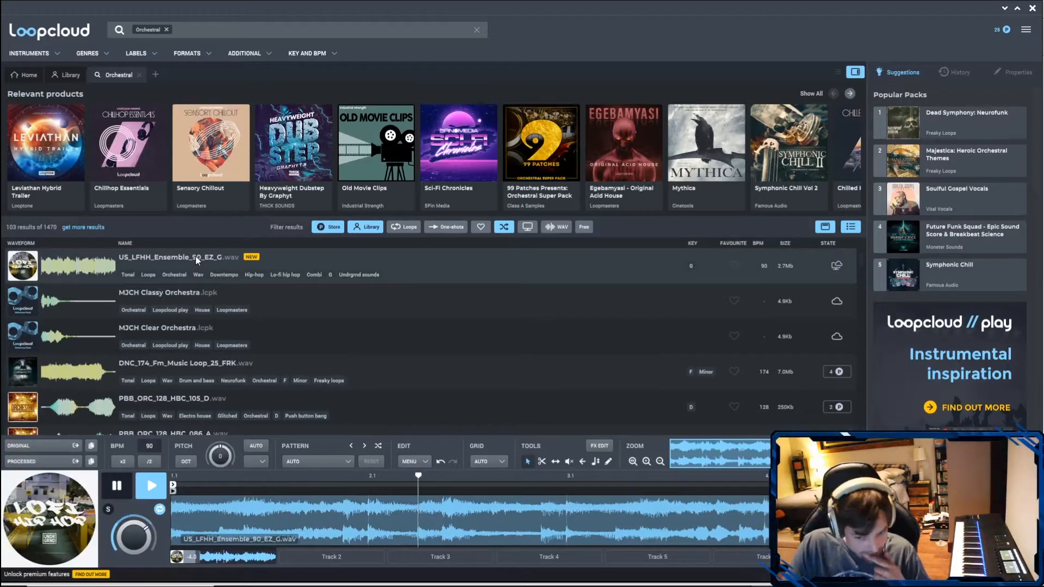
key("space")
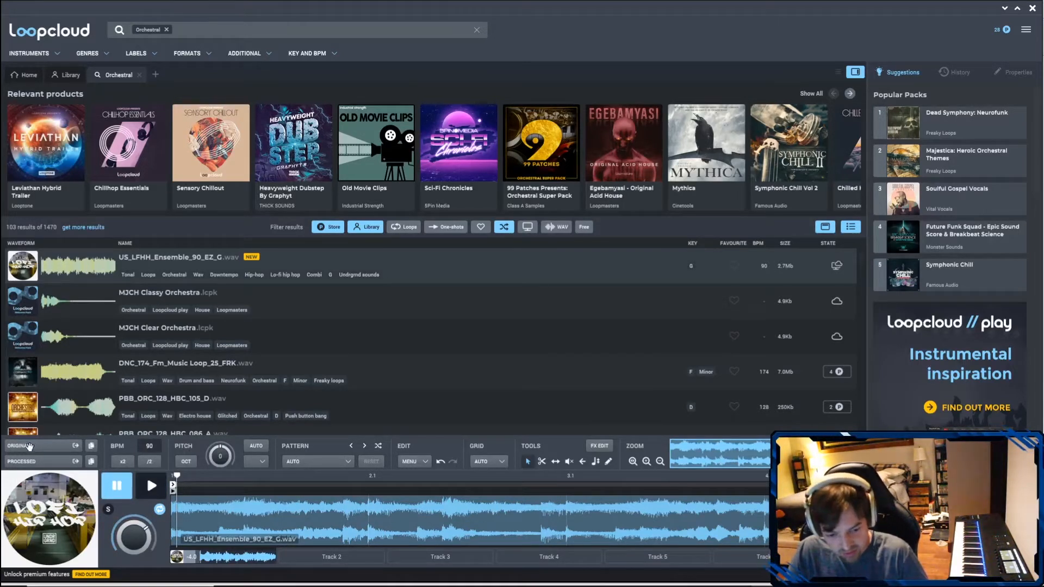
- Compare the file options of MJCH Classy Orchestra with those of the US_LFHH_Ensemble_90_EZ_G loop
left_click(131, 293)
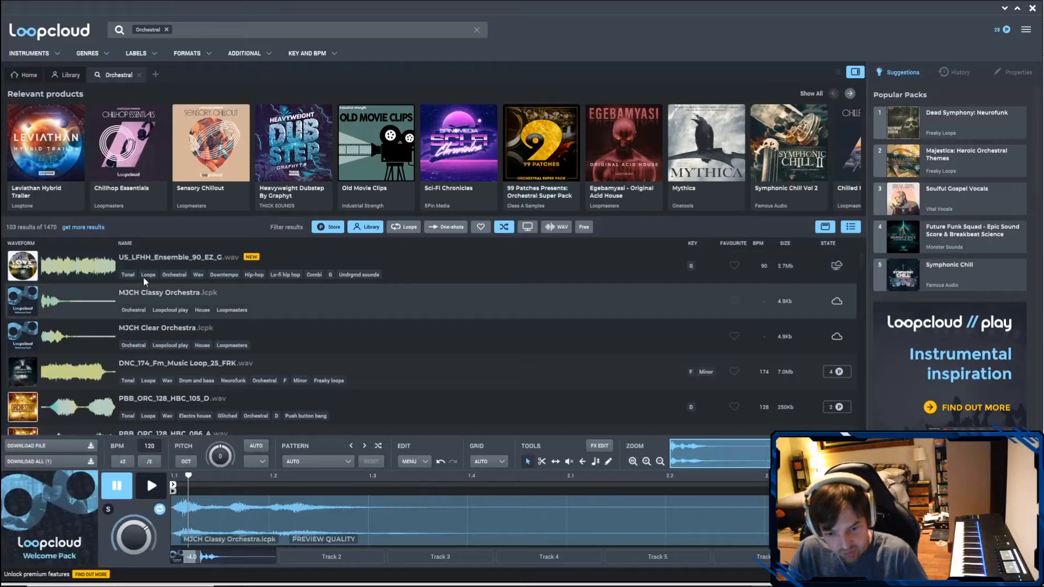
left_click(146, 260)
left_click(126, 302)
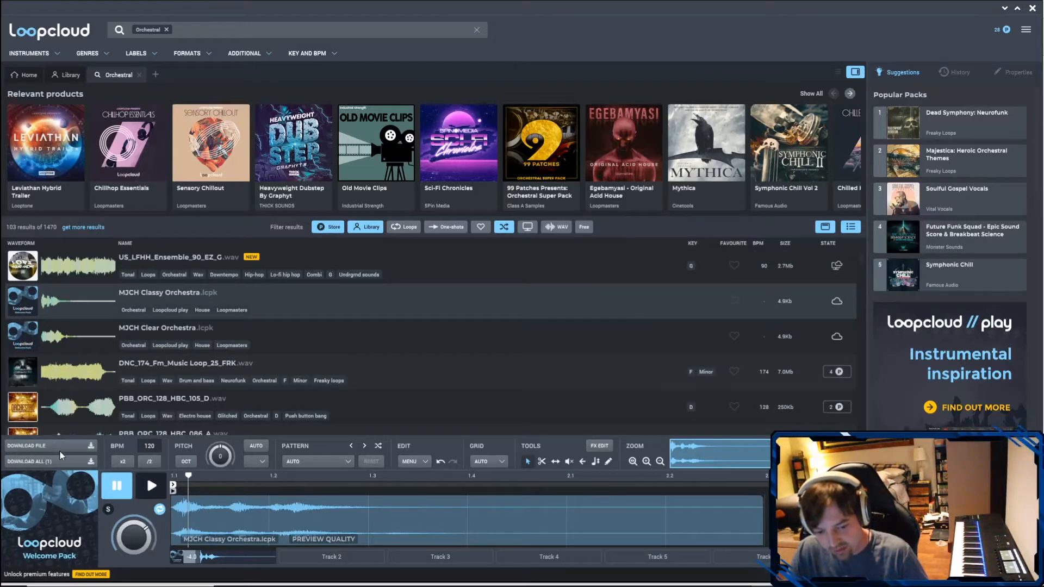
- Place the original US_LFHH_Ensemble_90_EZ_G.wav file on a new audio track in the Reason sequencer, starting at bar 1
left_click(153, 253)
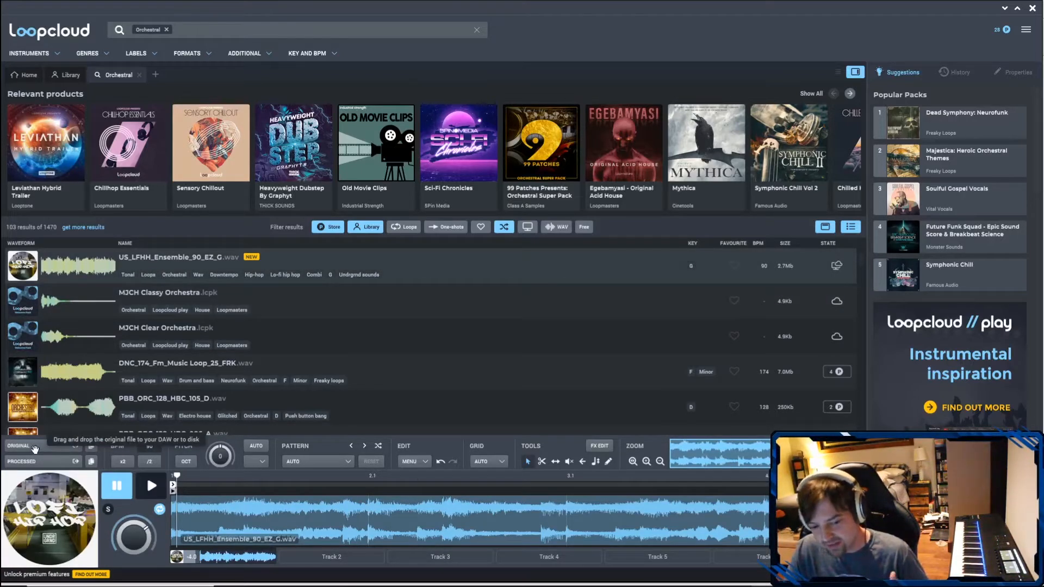
left_click_drag(34, 447, 357, 128)
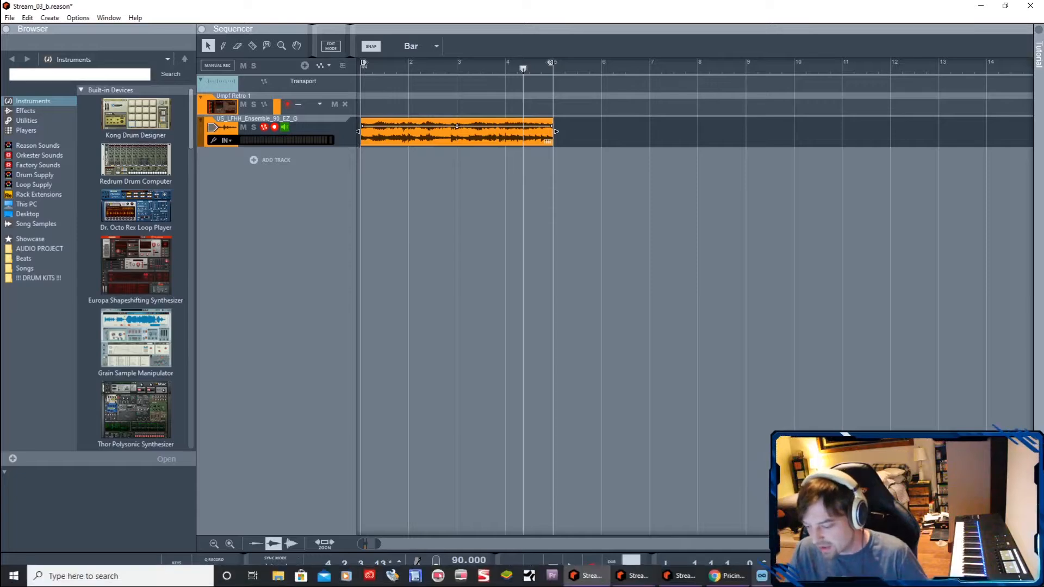
- Bring up Reason's sequencer window, return the playhead to the start of the song and play the imported loop briefly
left_click(763, 576)
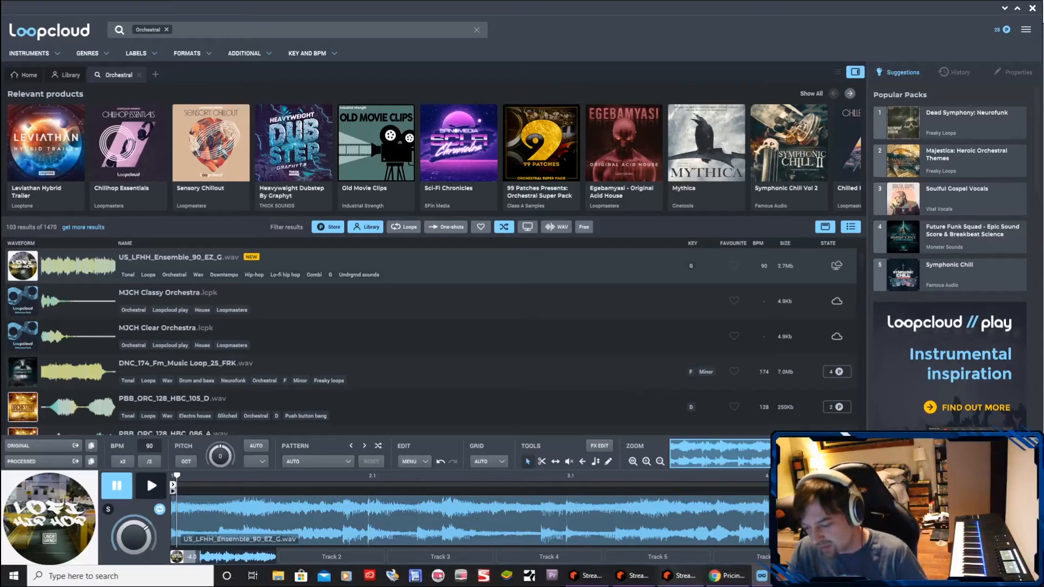
left_click(615, 576)
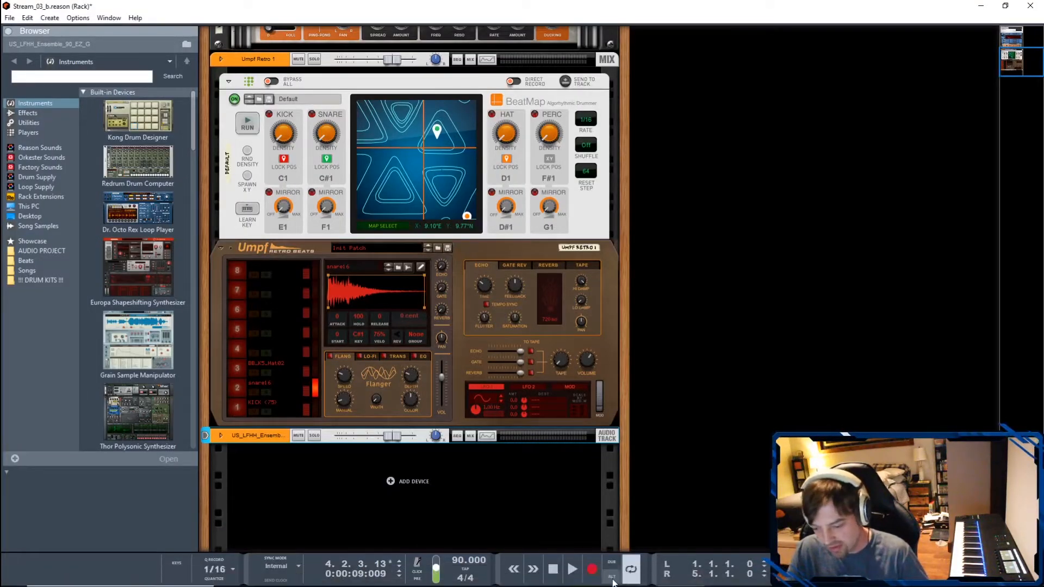
left_click(631, 582)
left_click(607, 581)
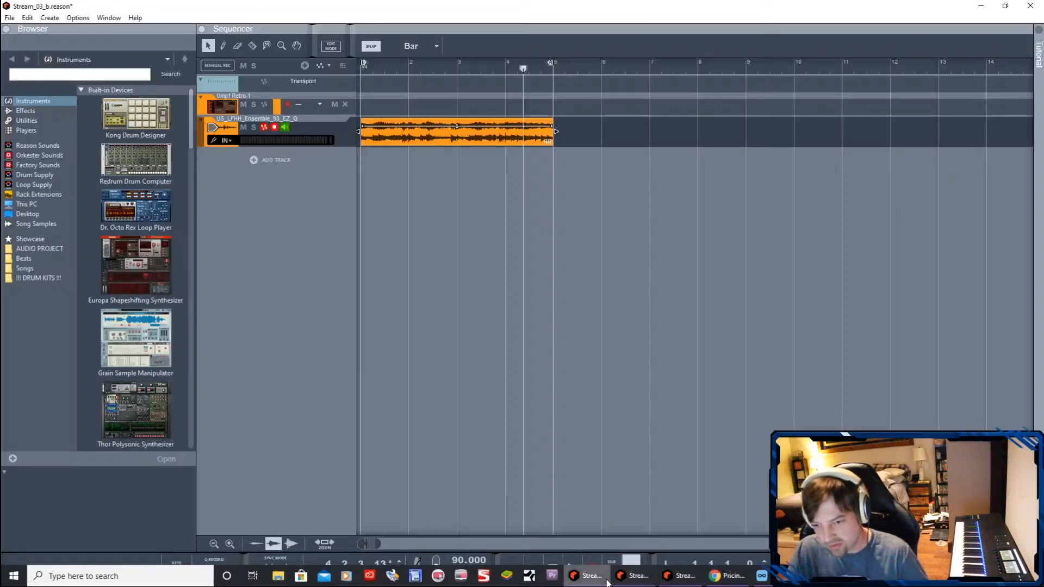
left_click_drag(420, 64, 351, 60)
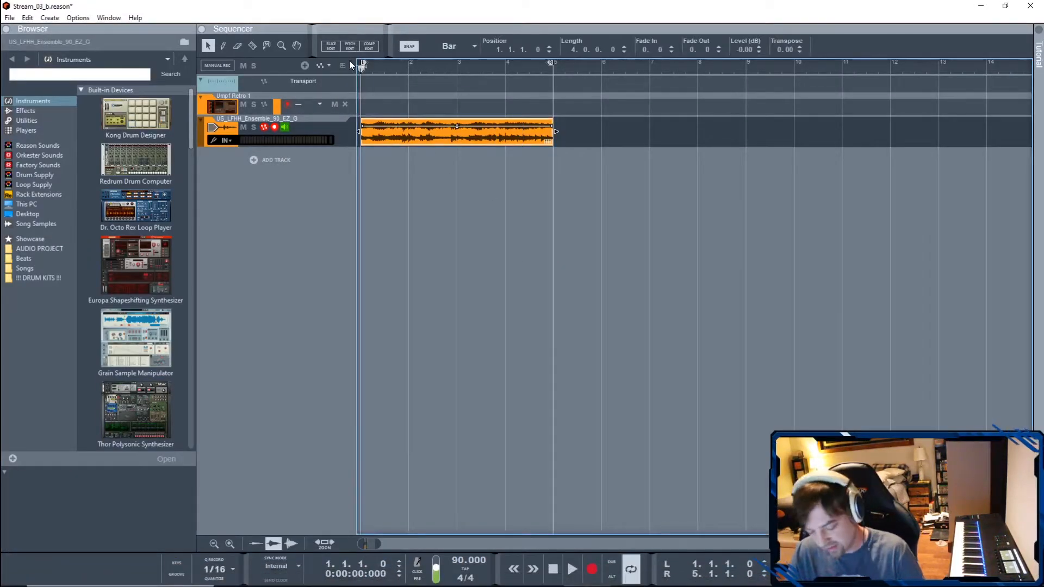
key("space")
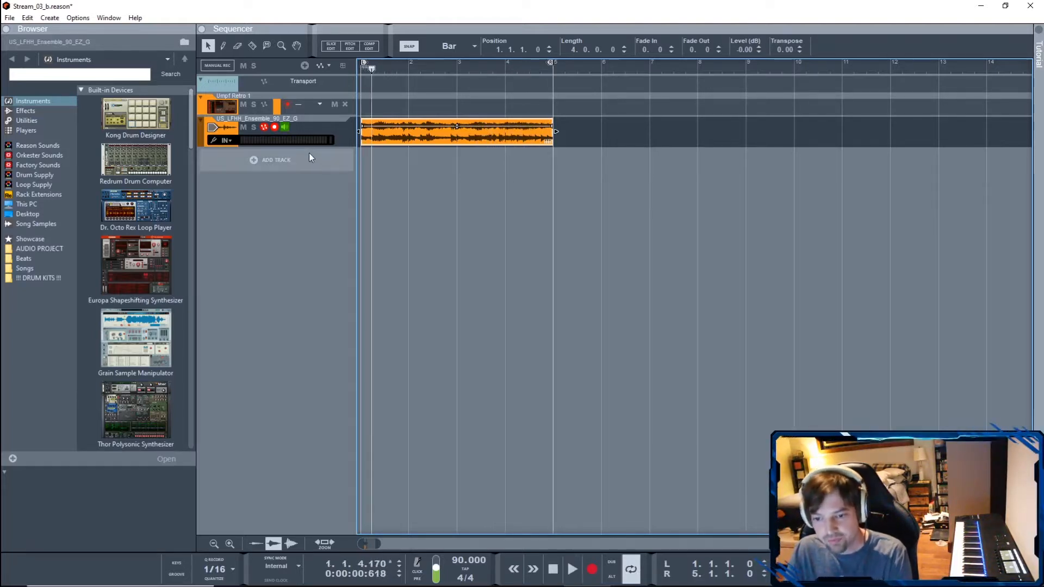
- Enlarge the height of the US_LFHH_Ensemble_90_EZ_G track and open its audio clip in Slice Edit mode
left_click_drag(345, 149, 347, 234)
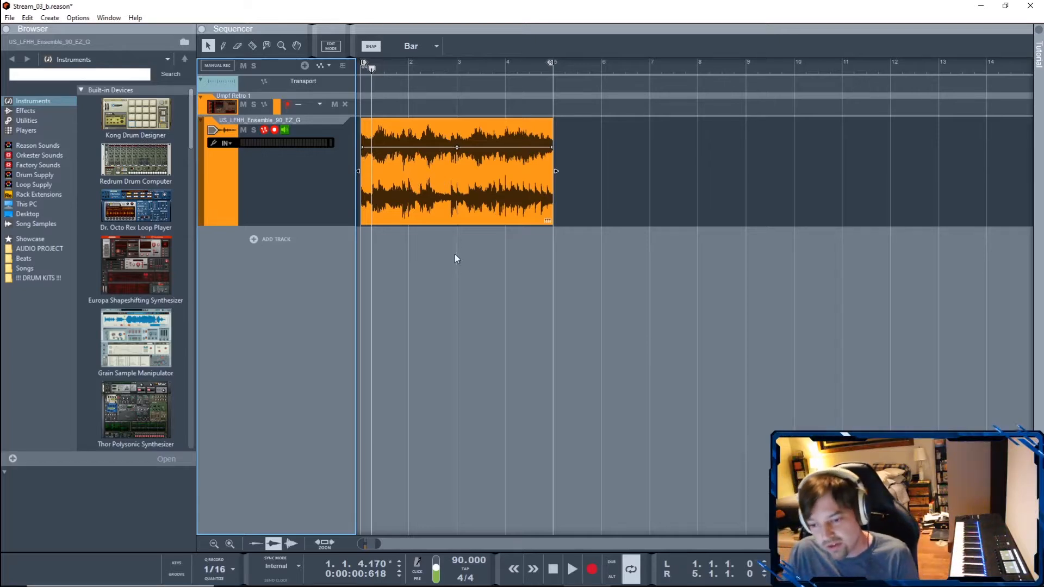
left_click(465, 198)
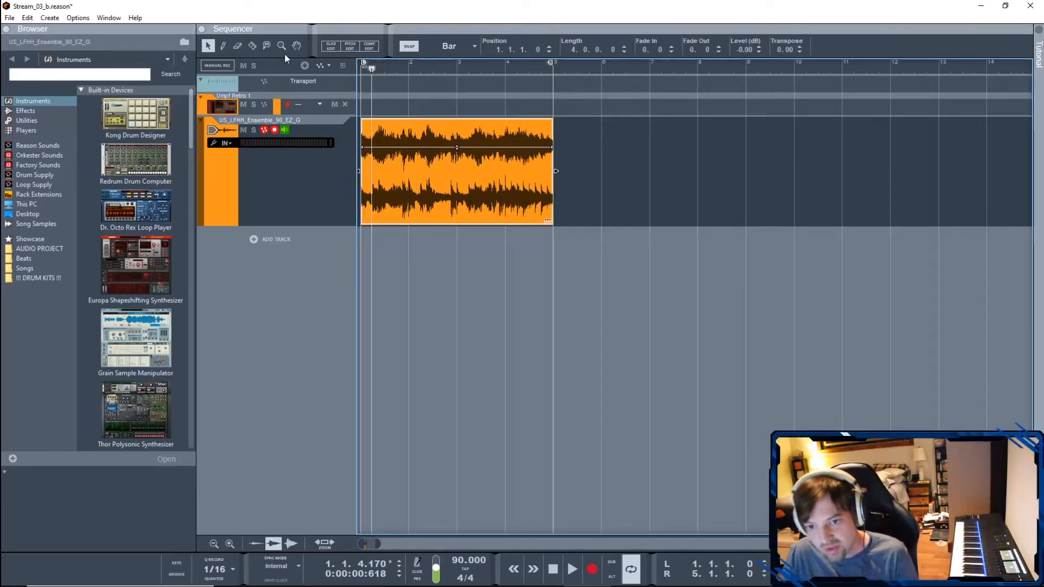
left_click(331, 49)
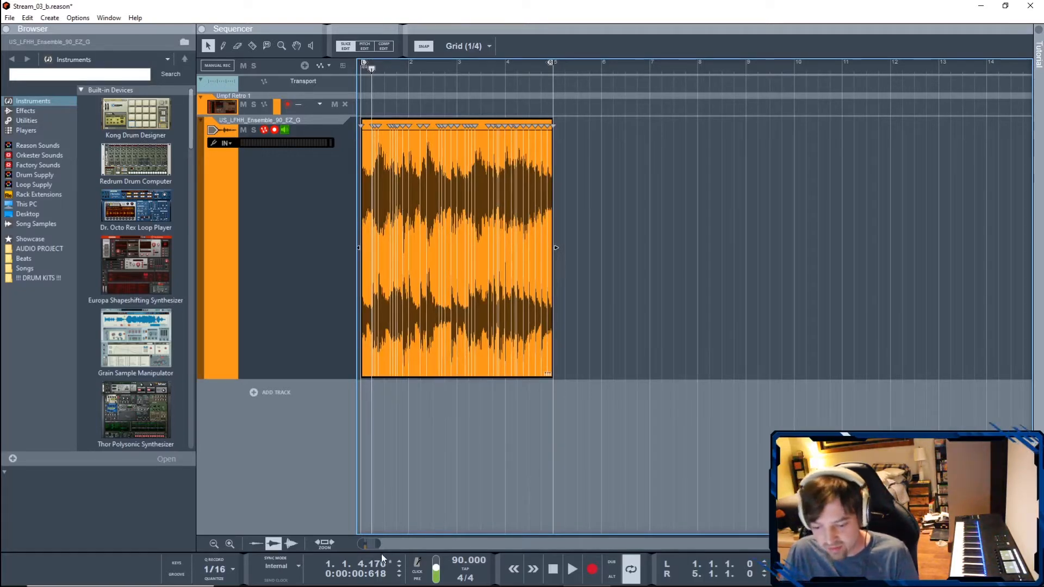
mouse_move(377, 544)
left_mouse_down()
mouse_move(387, 546)
mouse_move(358, 549)
left_mouse_up()
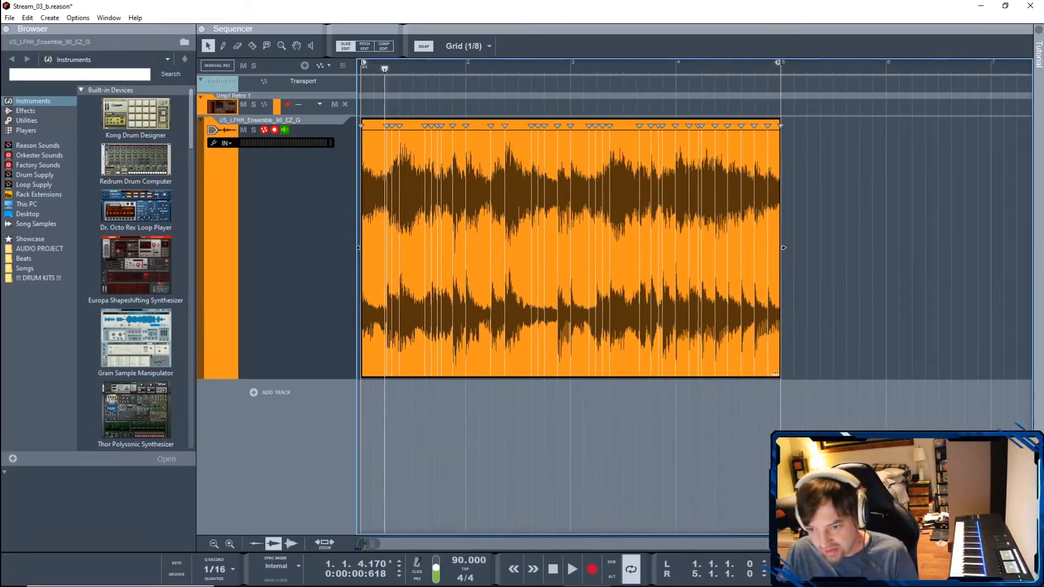
- Delete surplus slice markers, two in bar 1 and one in bar 2, and place the playhead at 1.2.1.0
left_click(391, 126)
key("Delete")
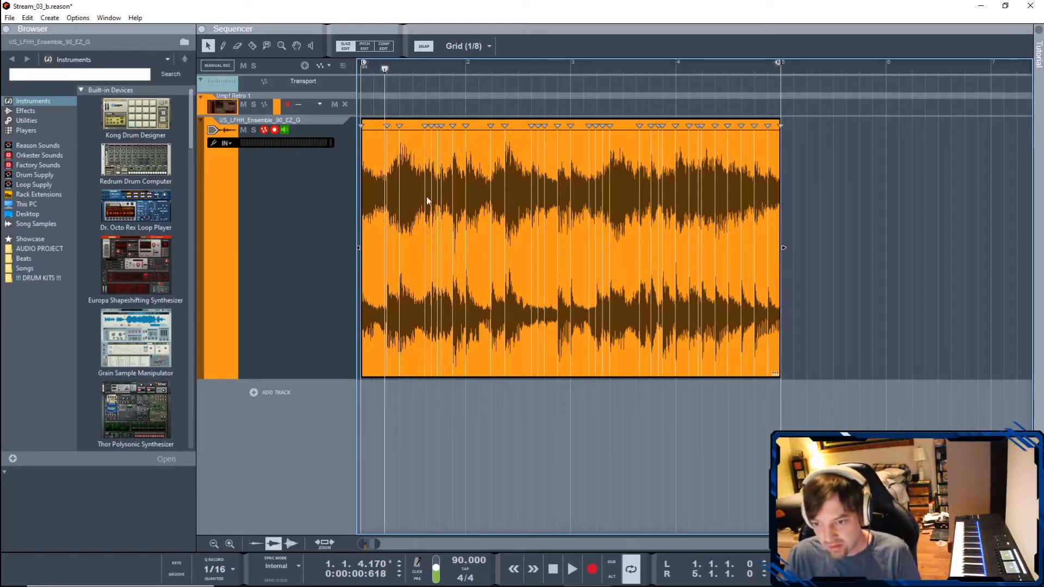
left_click(436, 127)
key("Delete")
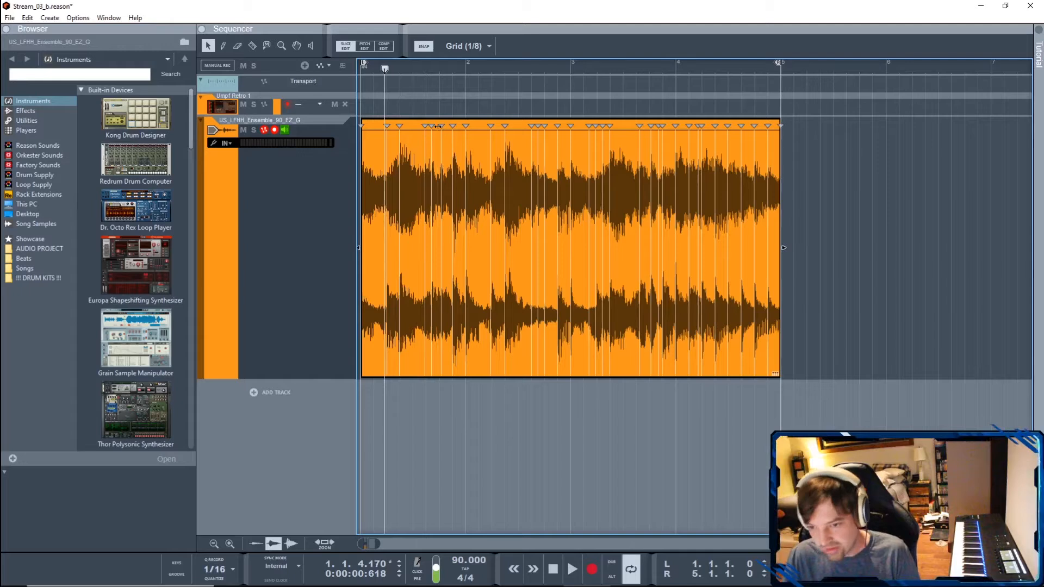
left_click(538, 126)
left_click_drag(384, 80, 387, 70)
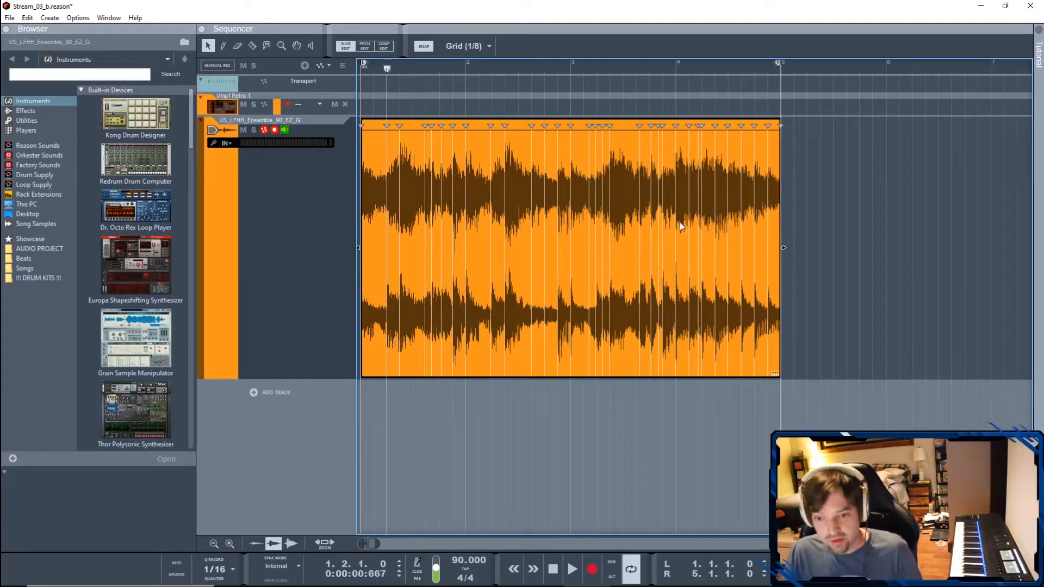
- Bounce the sliced clip to a REX loop and select US_LFHH_Ensemble_90_EZ_G 2 among the self-contained samples
right_click(617, 172)
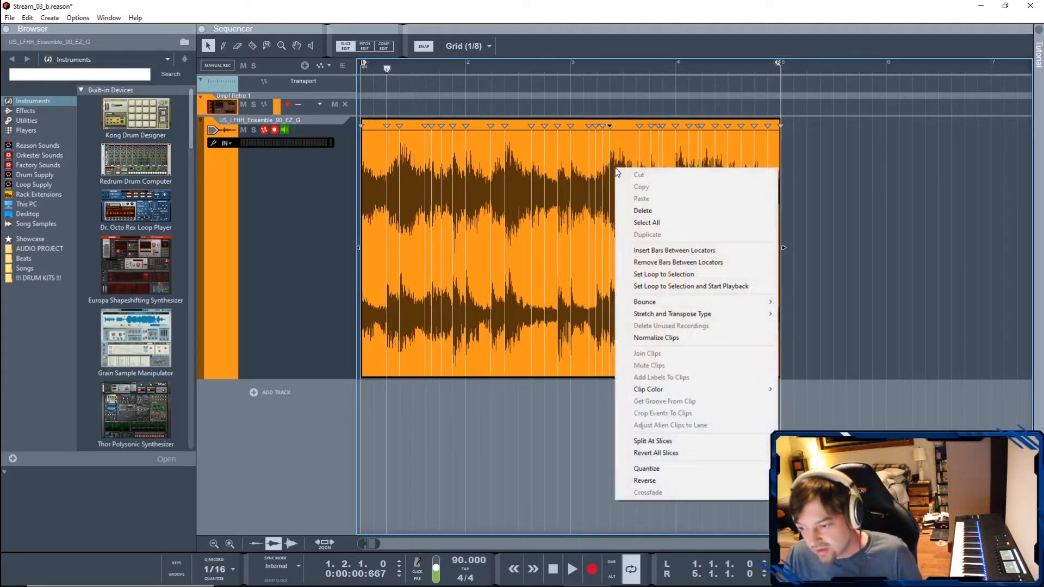
mouse_move(703, 304)
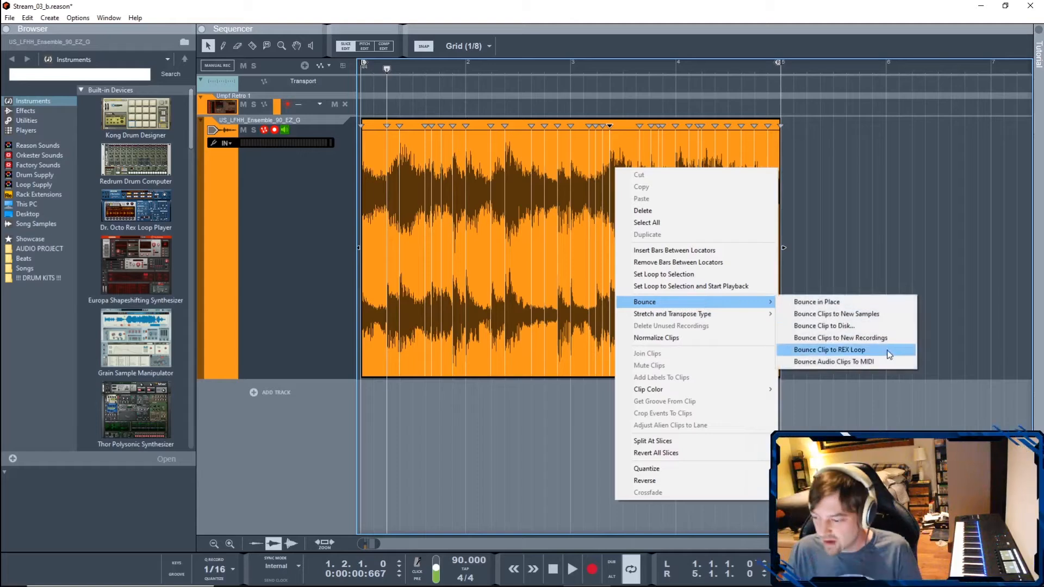
left_click(888, 354)
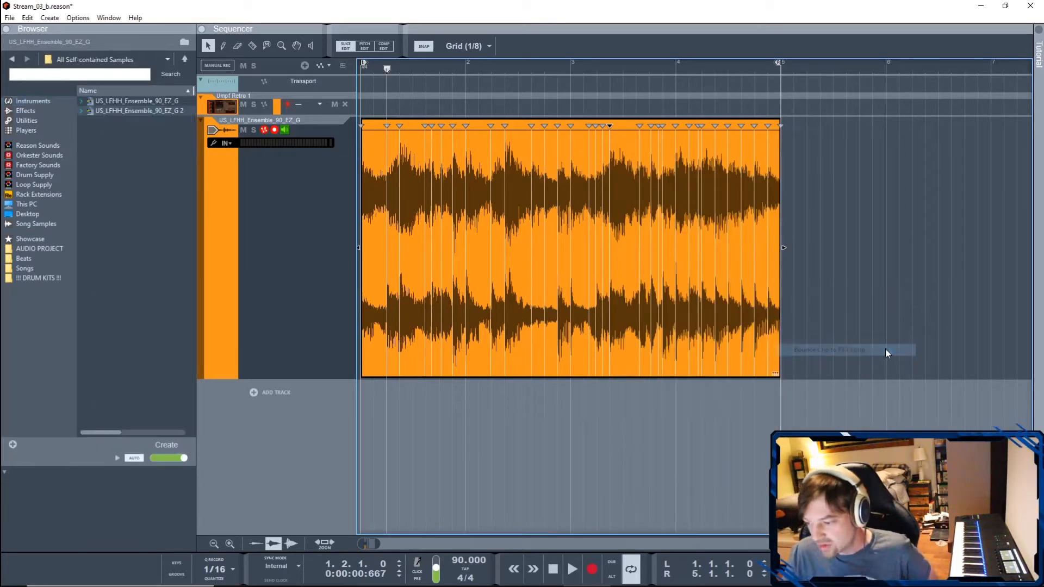
left_click(143, 113)
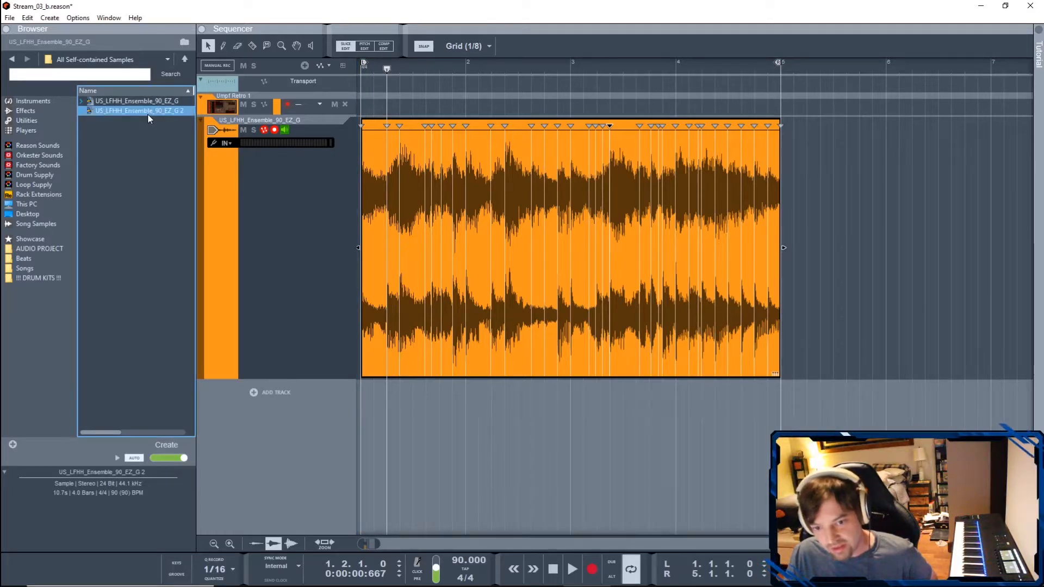
double_click(148, 113)
left_click(129, 116)
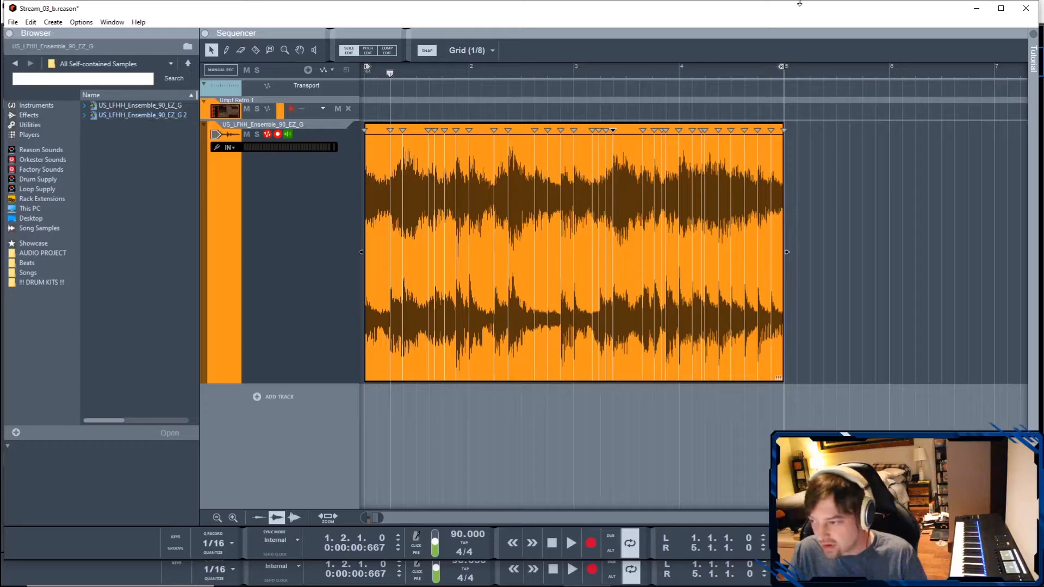
- Uncover the rack, place the self-contained loop US_LFHH_Ensemble_90_EZ_G 2 in it as a new device, and put the sequencer window away
left_click_drag(781, 9, 807, 455)
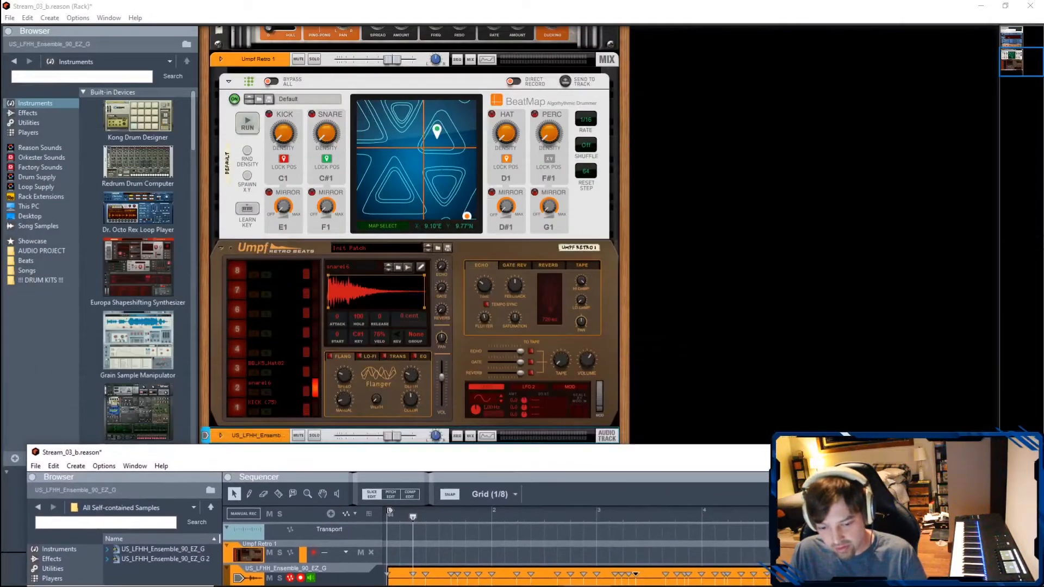
left_click_drag(240, 458, 242, 470)
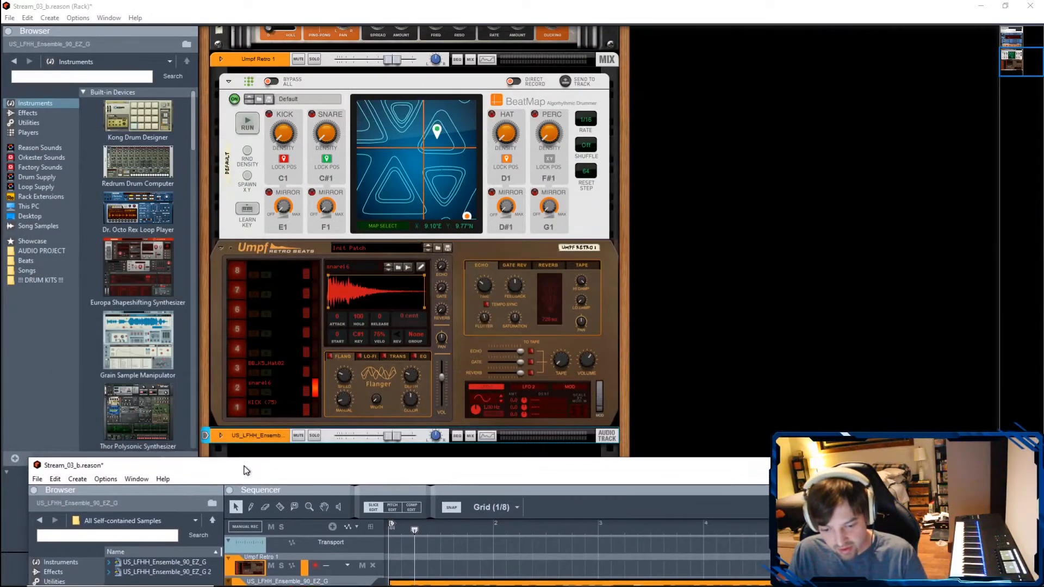
left_click_drag(164, 573, 303, 244)
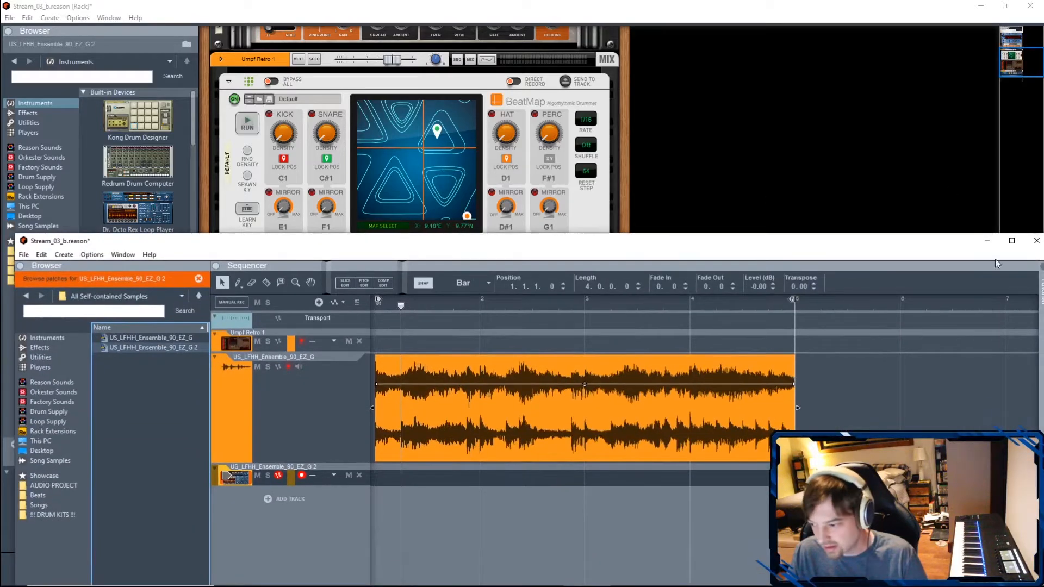
left_click_drag(921, 242, 912, 3)
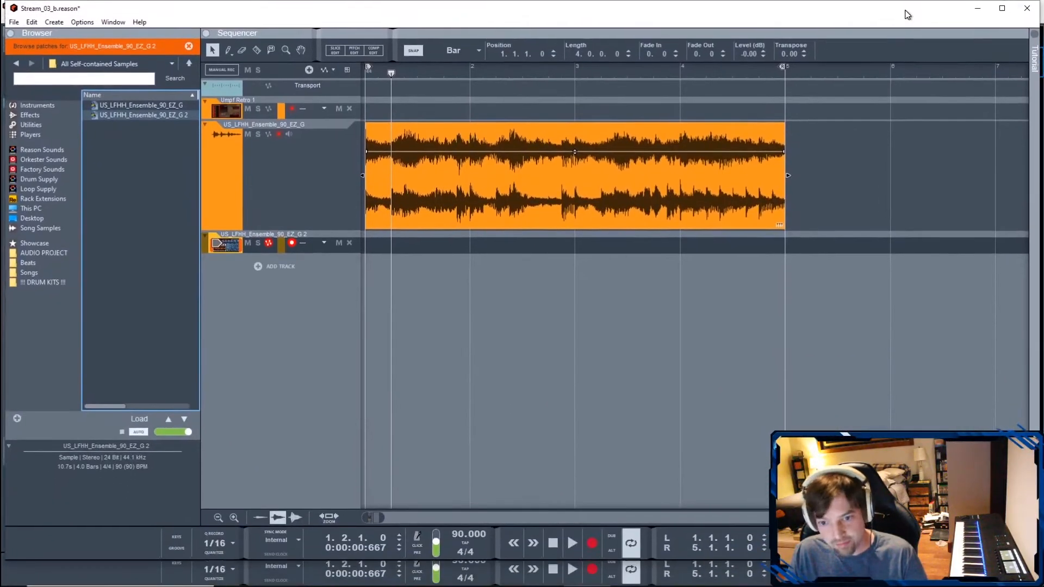
left_click(977, 8)
- Find the NN19 Digital Sampler among the built-in instruments and place it in the rack below Umpf Retro Beats
scroll(312, 524, "down", 3)
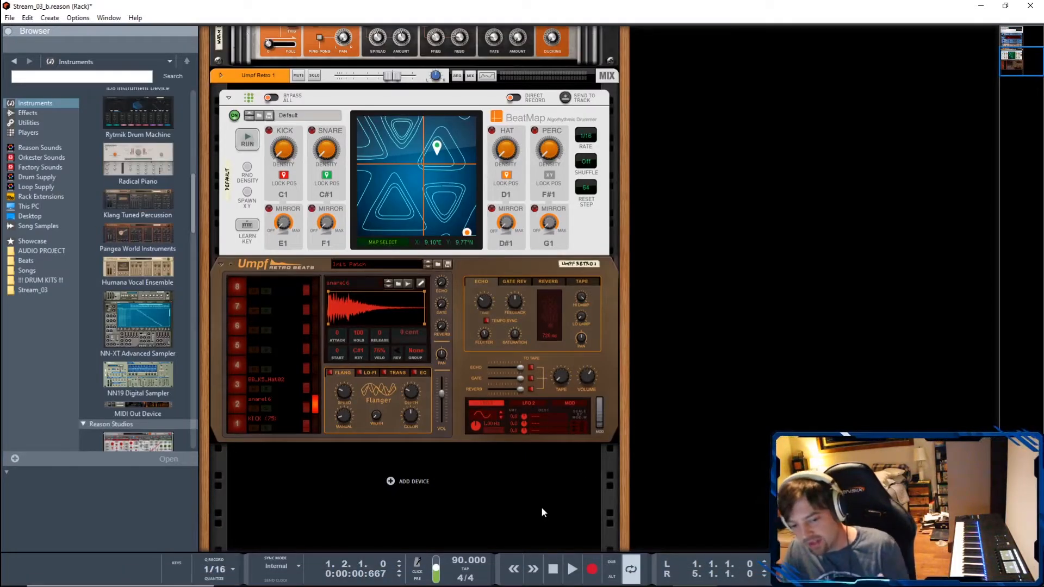
left_click(173, 382)
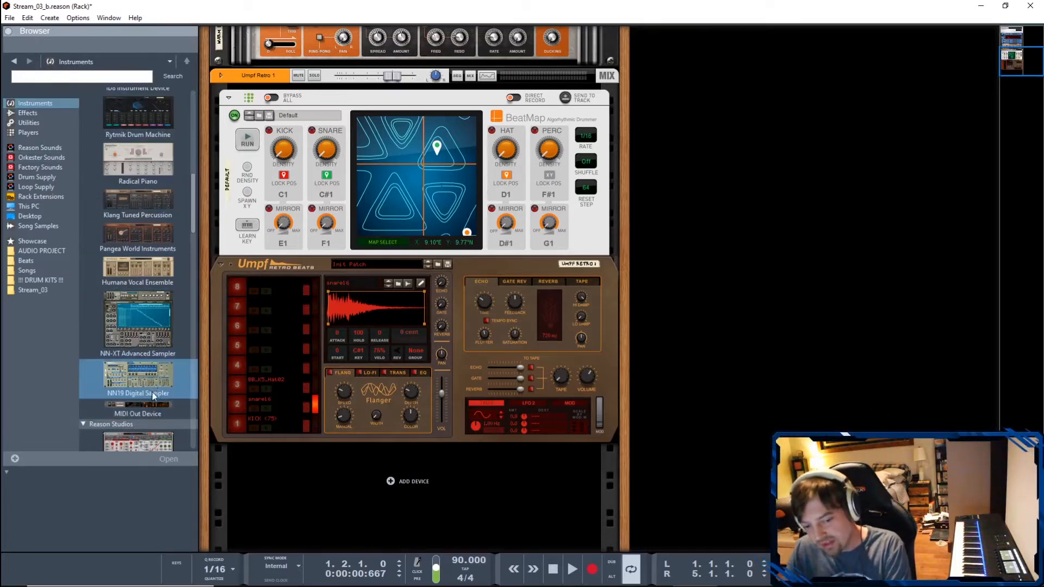
left_click_drag(142, 383, 358, 475)
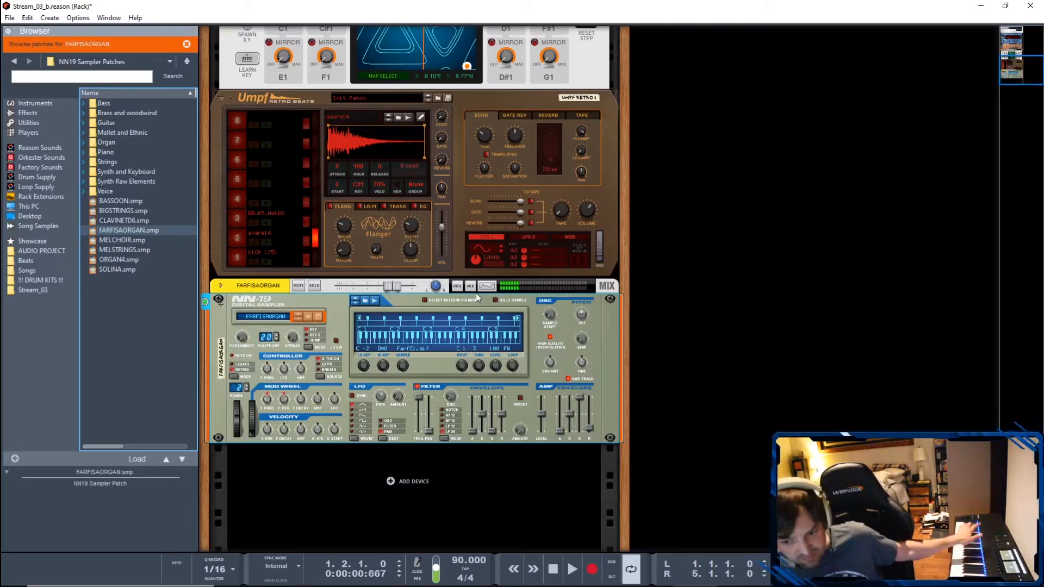
- Browse samples for the NN-19 and load Stream_03_orchestra from the Stream_03 folder onto its keyboard map
left_click(367, 302)
left_click(34, 291)
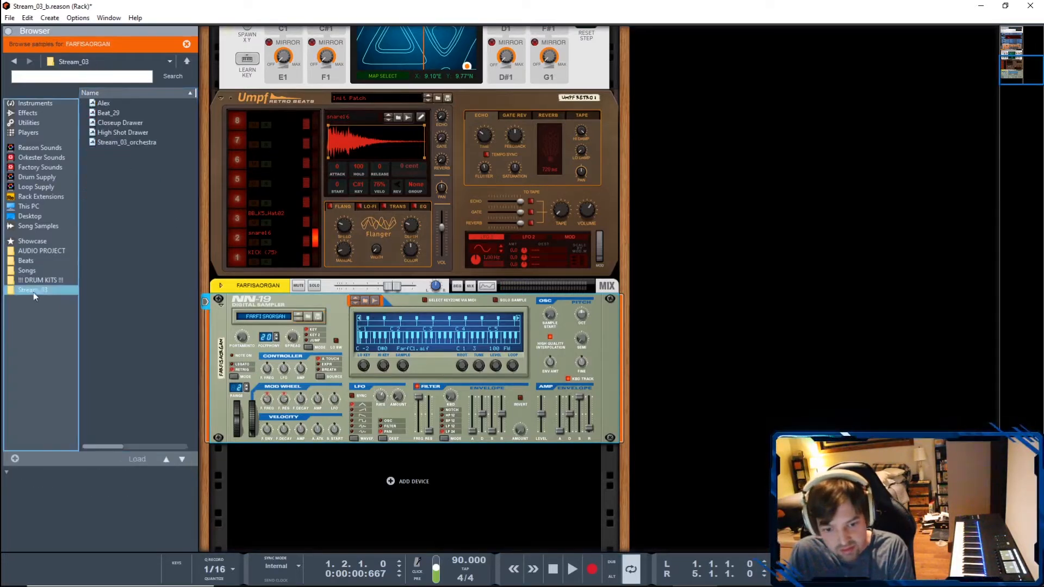
left_click(135, 142)
left_click(151, 163)
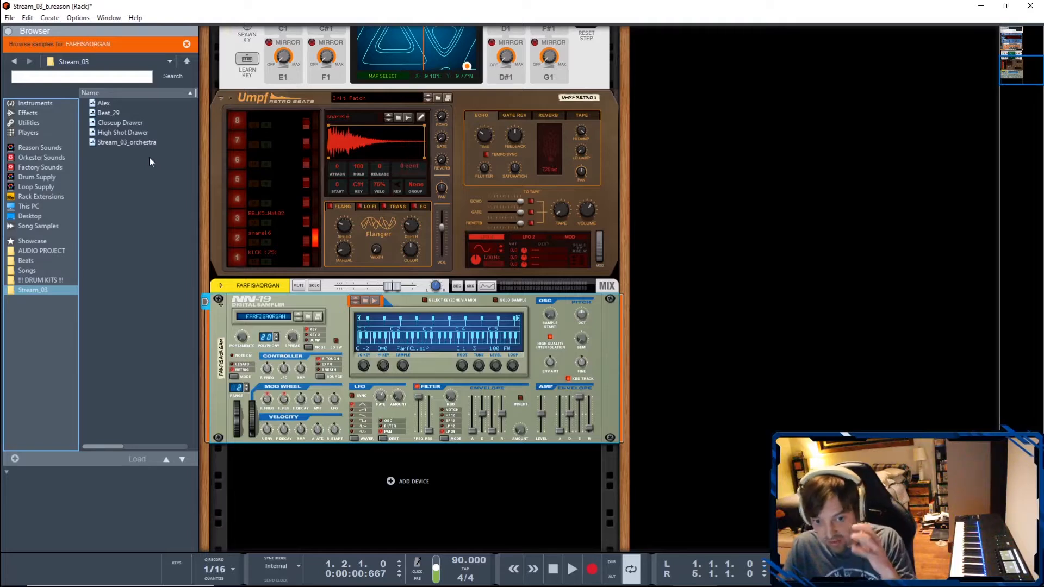
left_click(123, 143)
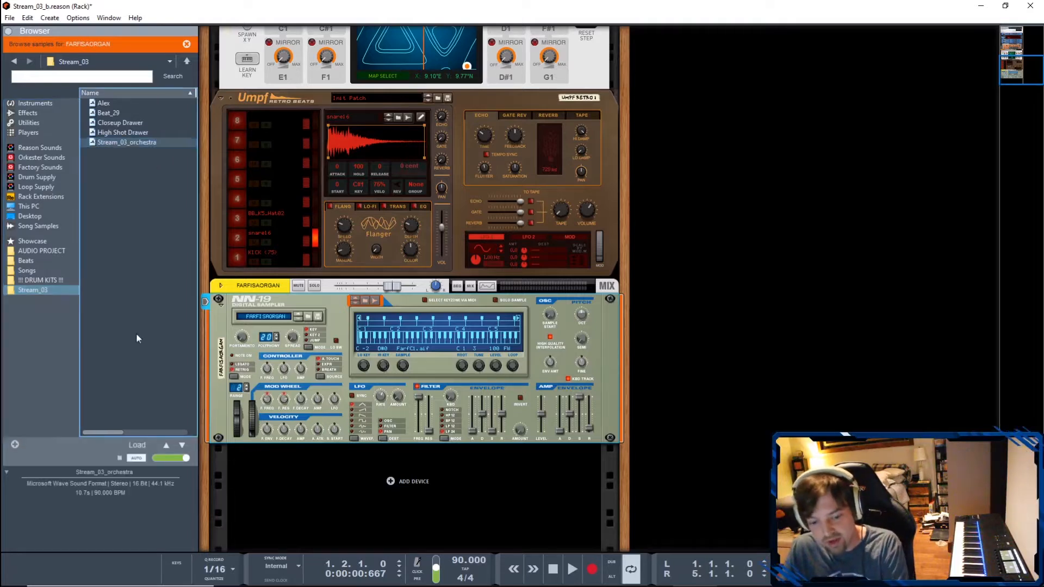
left_click_drag(116, 145, 433, 337)
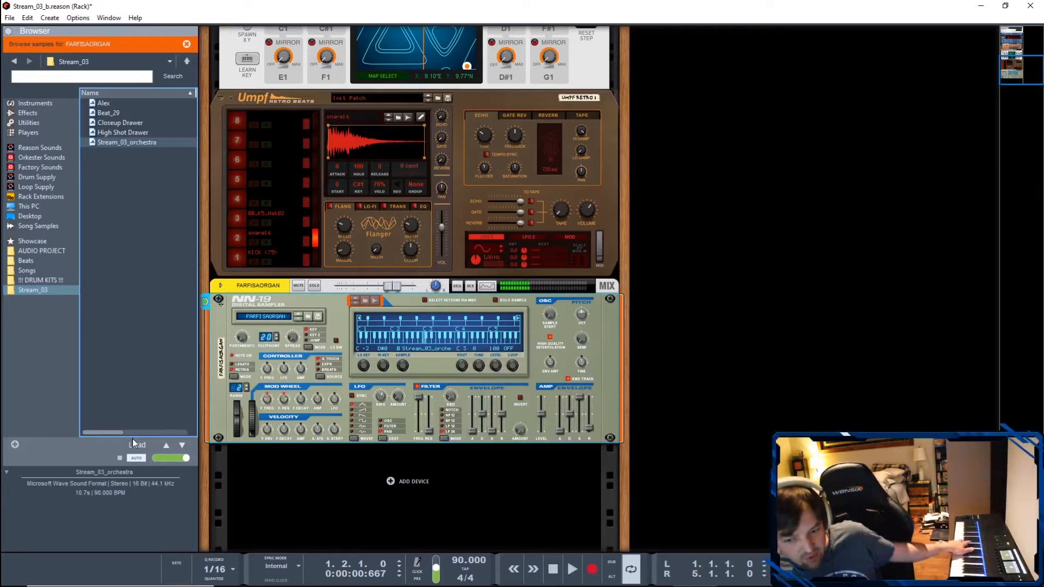
- Turn on Solo Sample in the NN-19, set the sample level to 127 and raise the FARFISAORGAN channel's fader
left_click(495, 301)
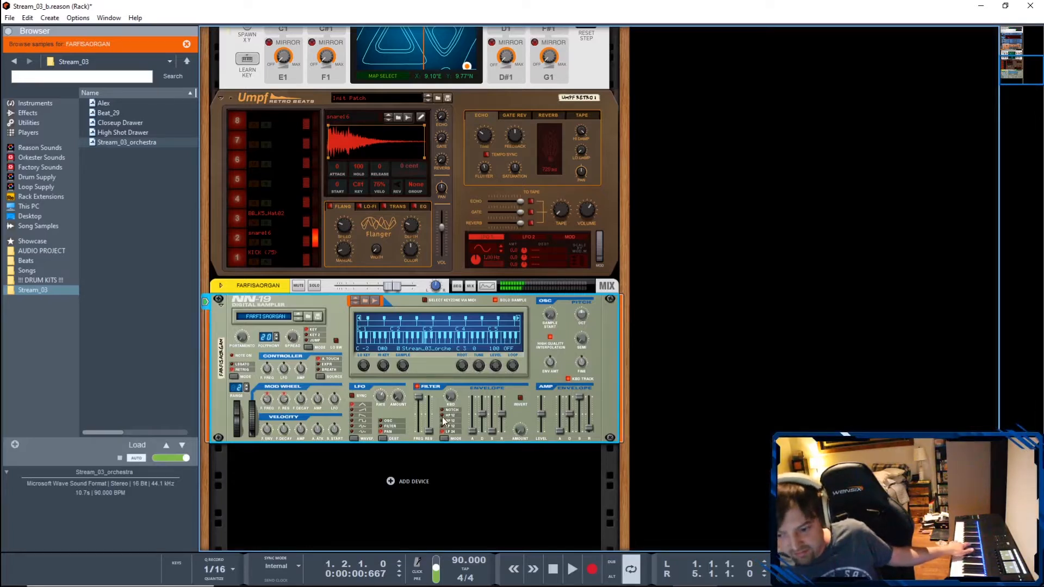
left_click_drag(495, 366, 495, 305)
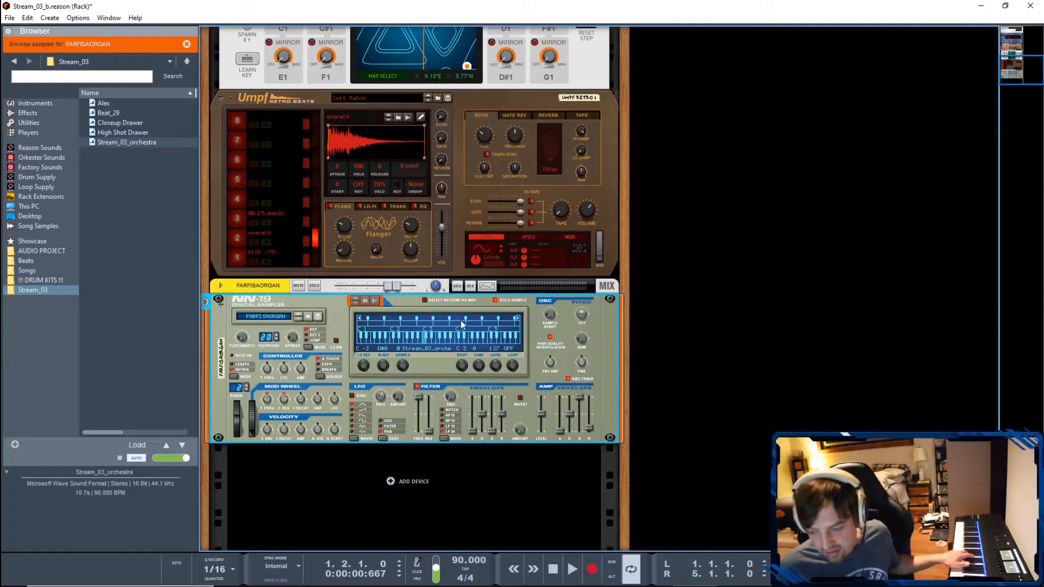
left_click_drag(392, 289, 414, 290)
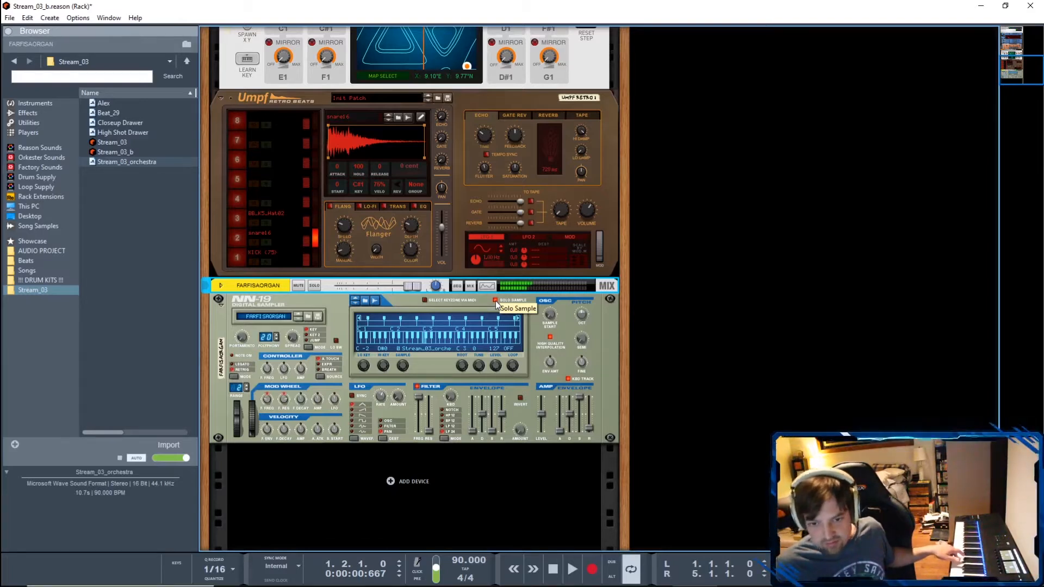
- Stop playback, enlarge the FARFISAORGAN track's height in the sequencer and turn on the metronome click
left_click(553, 569)
key("F7")
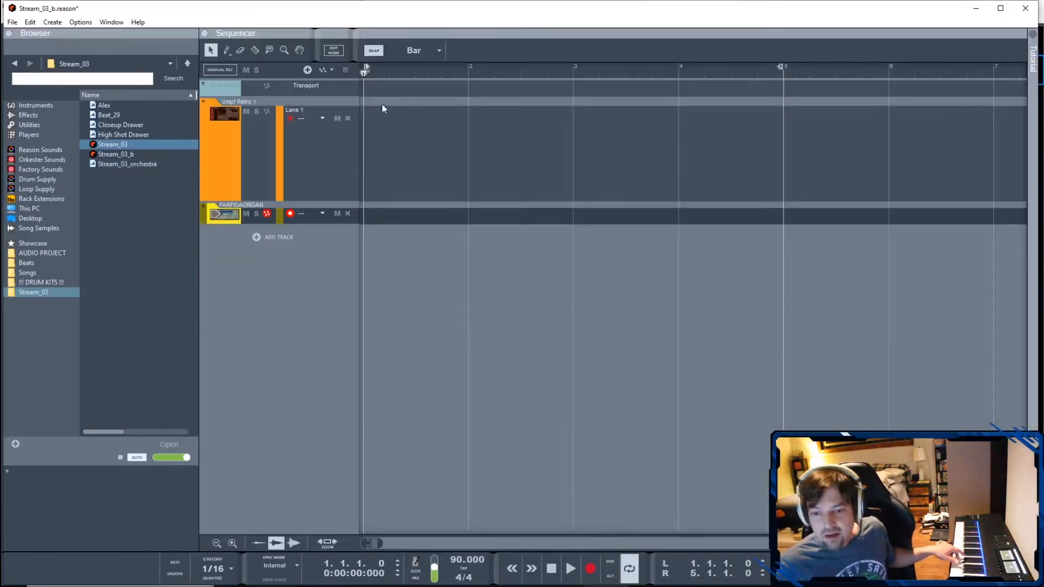
left_click_drag(330, 224, 320, 312)
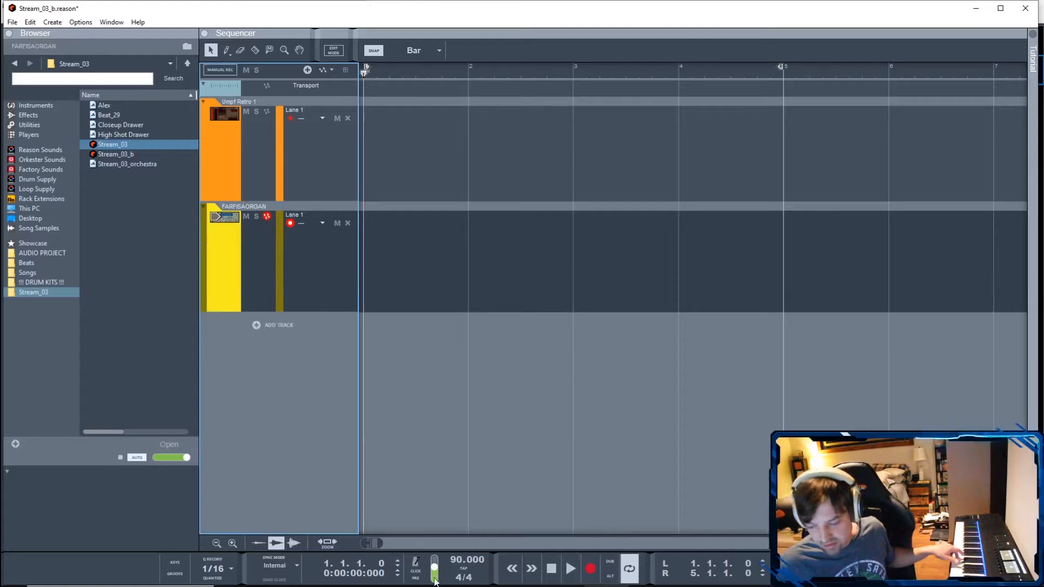
left_click(416, 571)
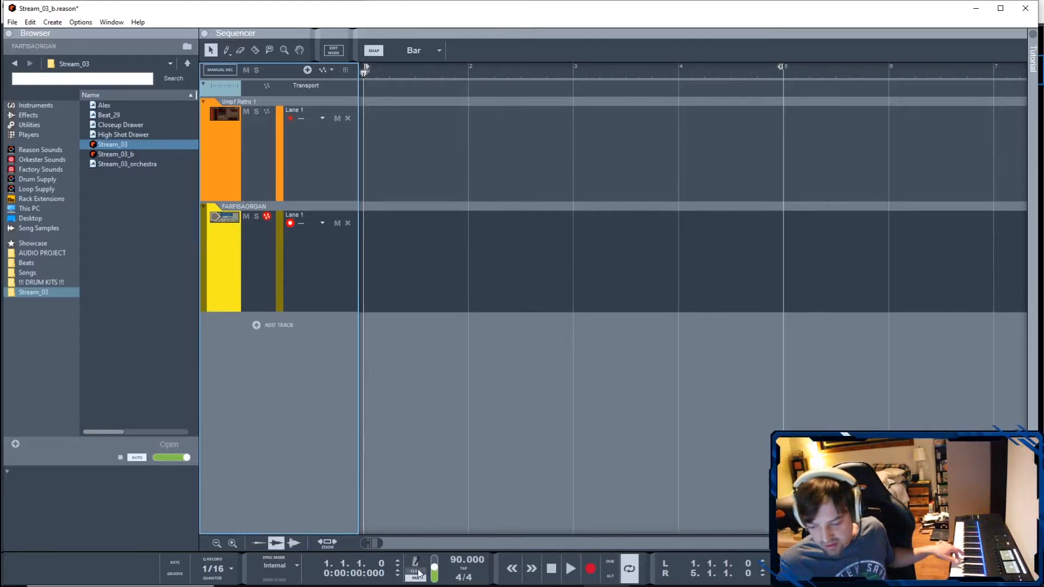
- Record a held C3 note on the FARFISAORGAN track from the start of bar 1 and stop the transport
left_click(450, 524)
key("ctrl+Return")
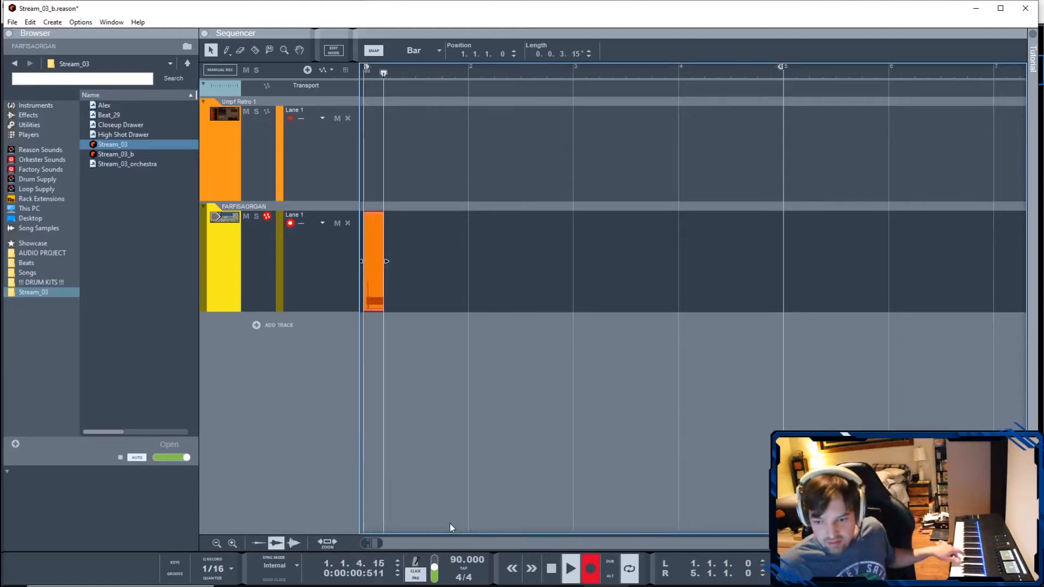
key("ctrl+Return")
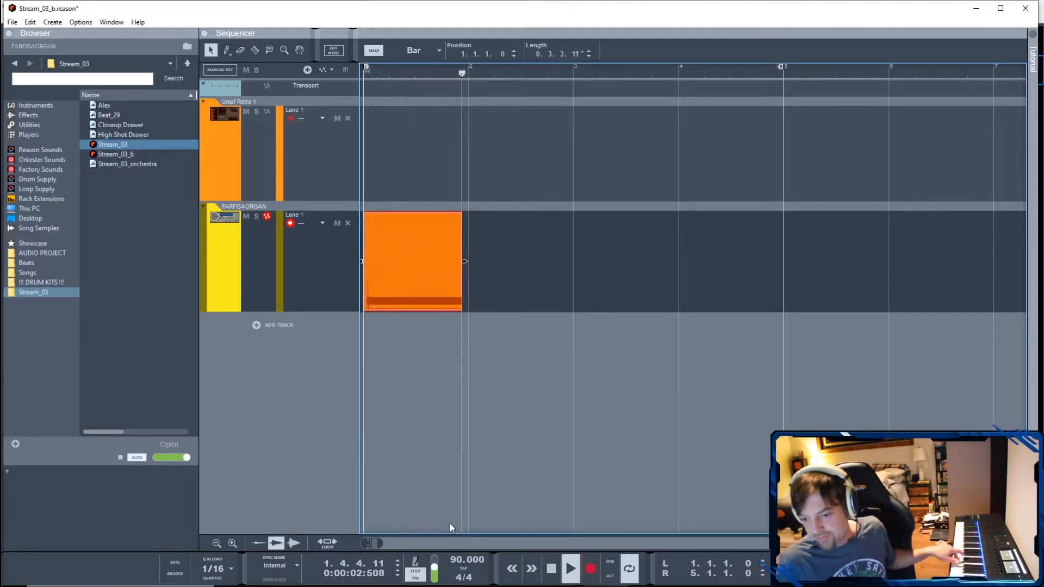
left_click(547, 566)
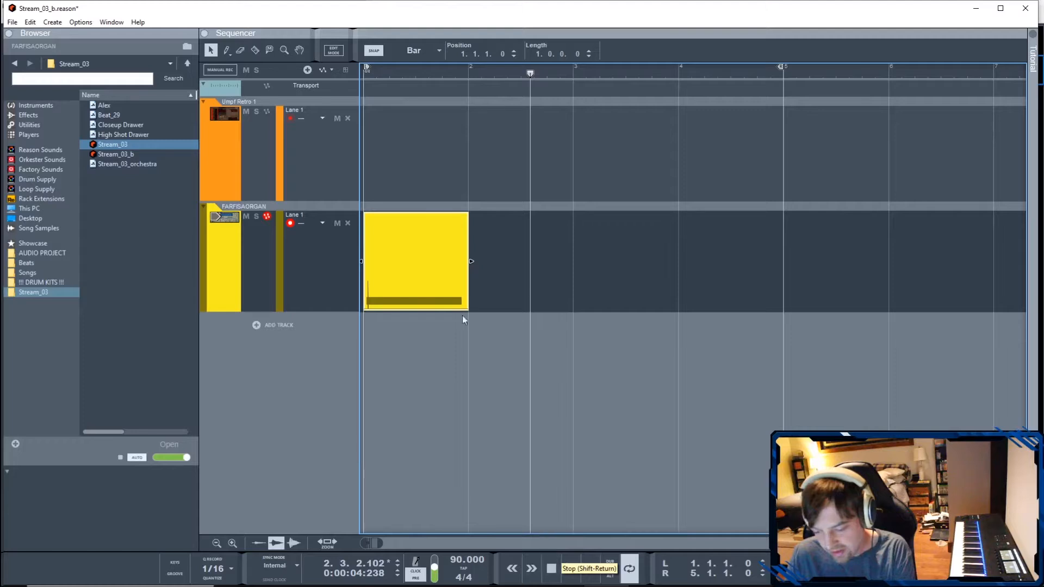
- Open the recorded clip, align its C3 note with the start of bar 1 and extend it to the end of bar 4
double_click(419, 266)
left_click_drag(437, 189, 423, 225)
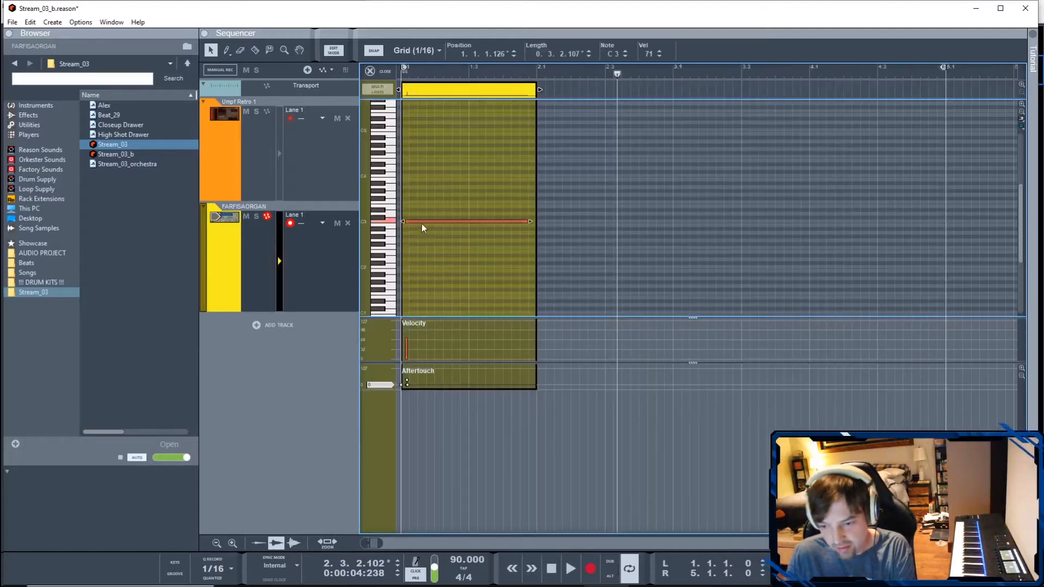
double_click(499, 54)
type("0")
key("Return")
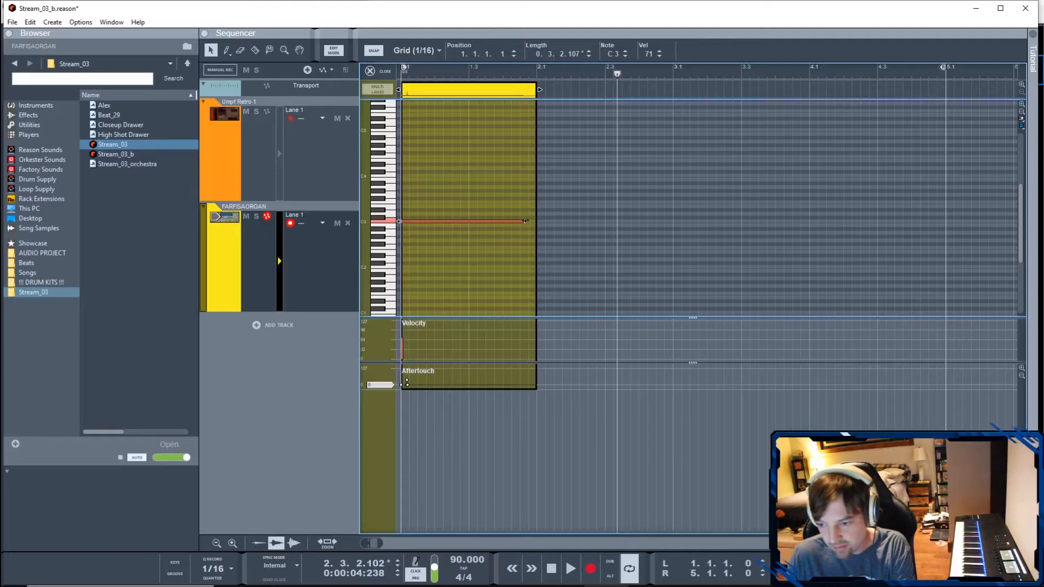
left_click_drag(527, 221, 861, 229)
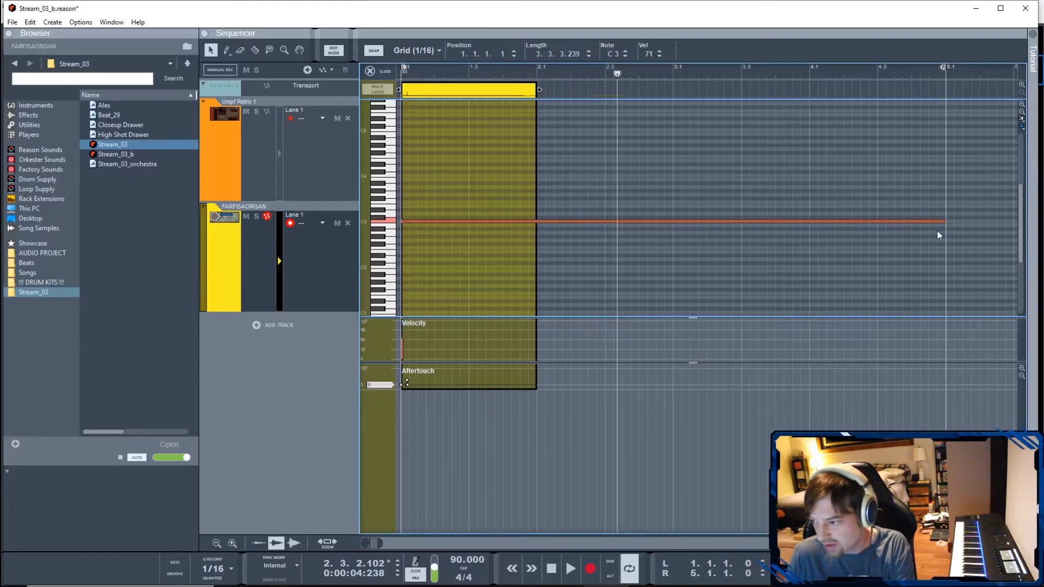
- Play the clip from the start of the song and raise the C3 note's velocity to 127
left_click(403, 74)
key("space")
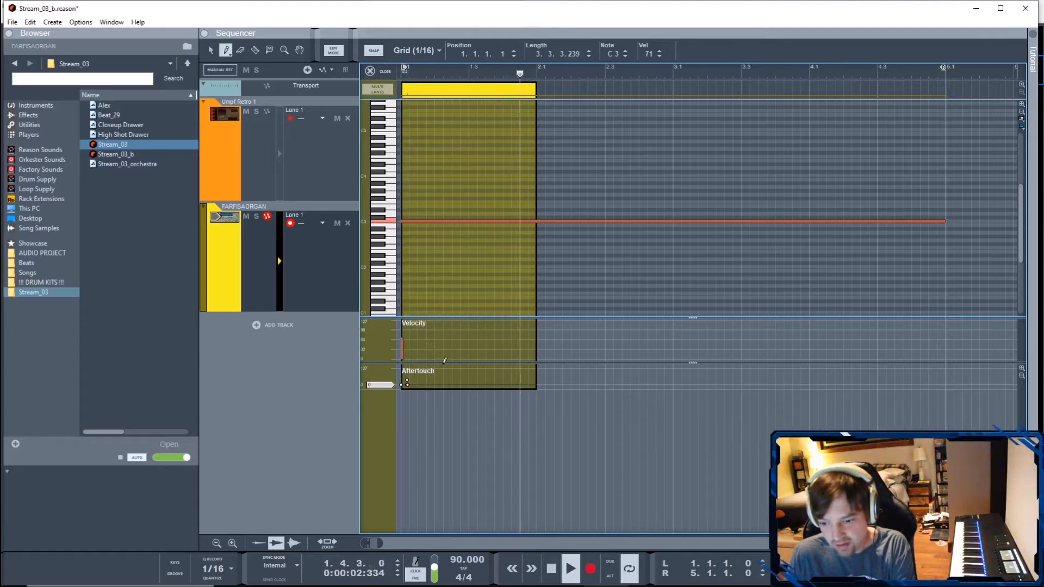
key("w")
left_click_drag(403, 331, 403, 321)
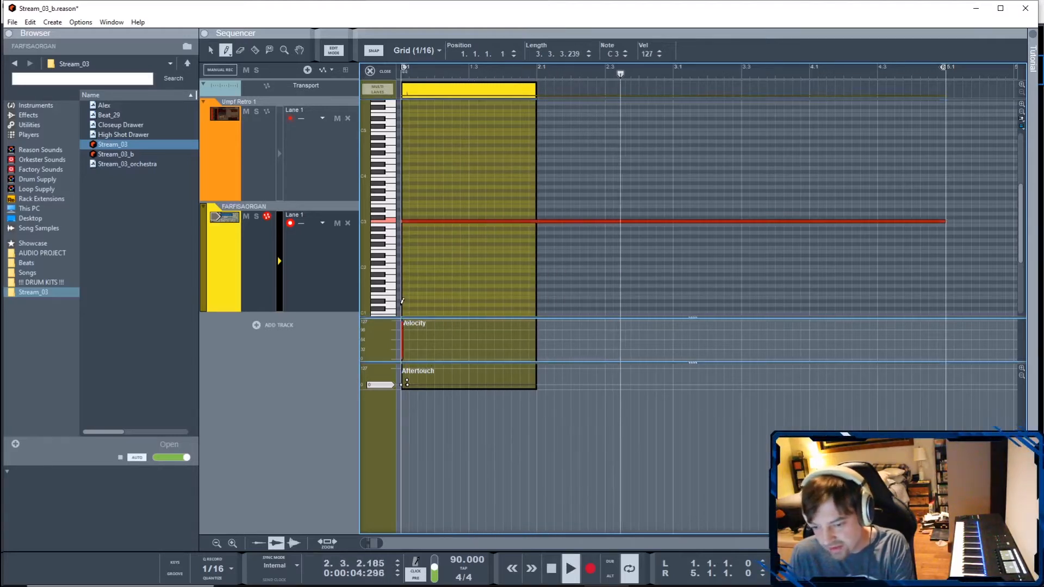
left_click(210, 51)
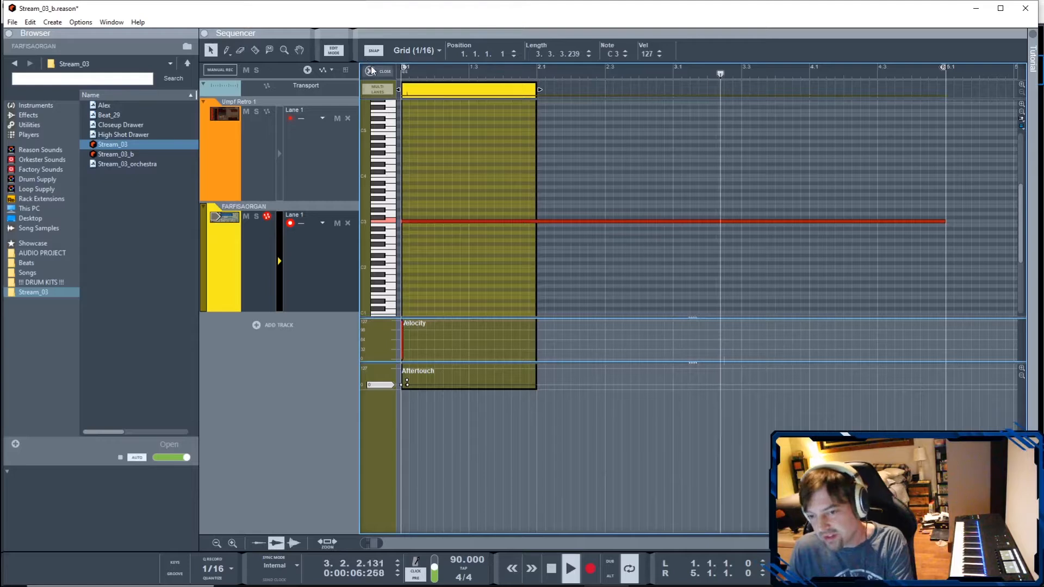
- Close the note editor and stop playback
left_click(370, 71)
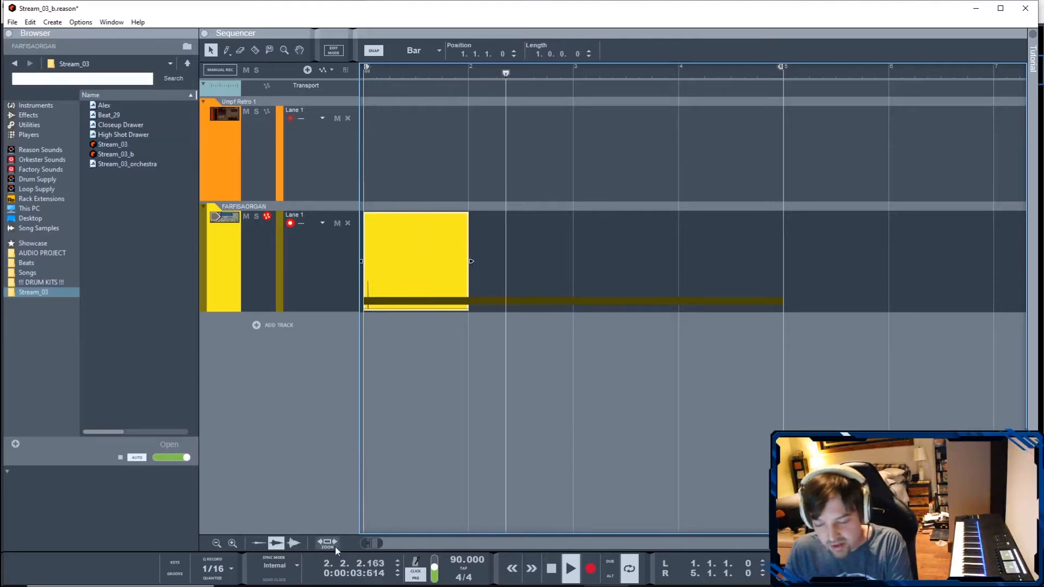
mouse_move(465, 582)
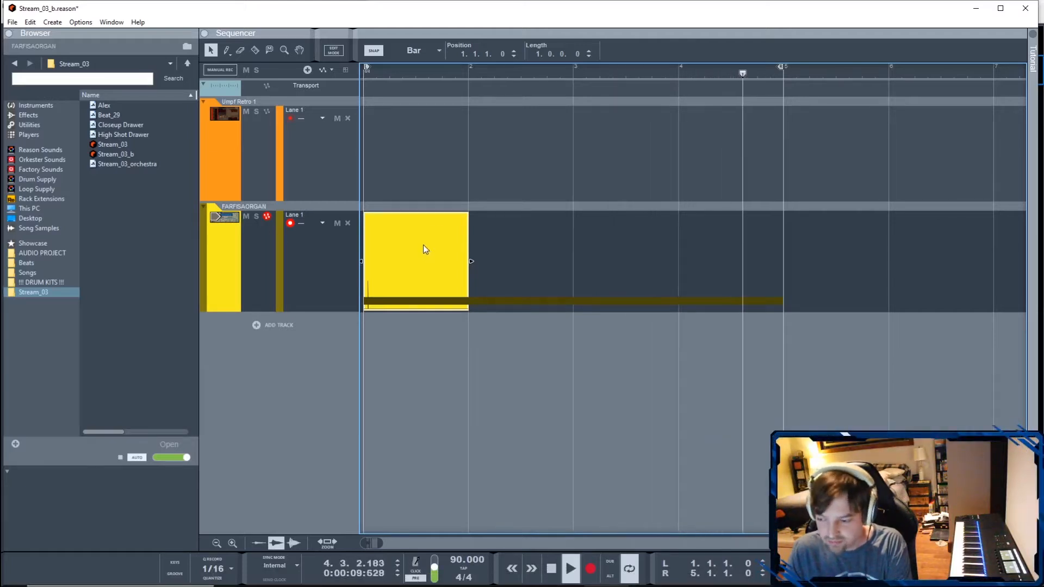
key("space")
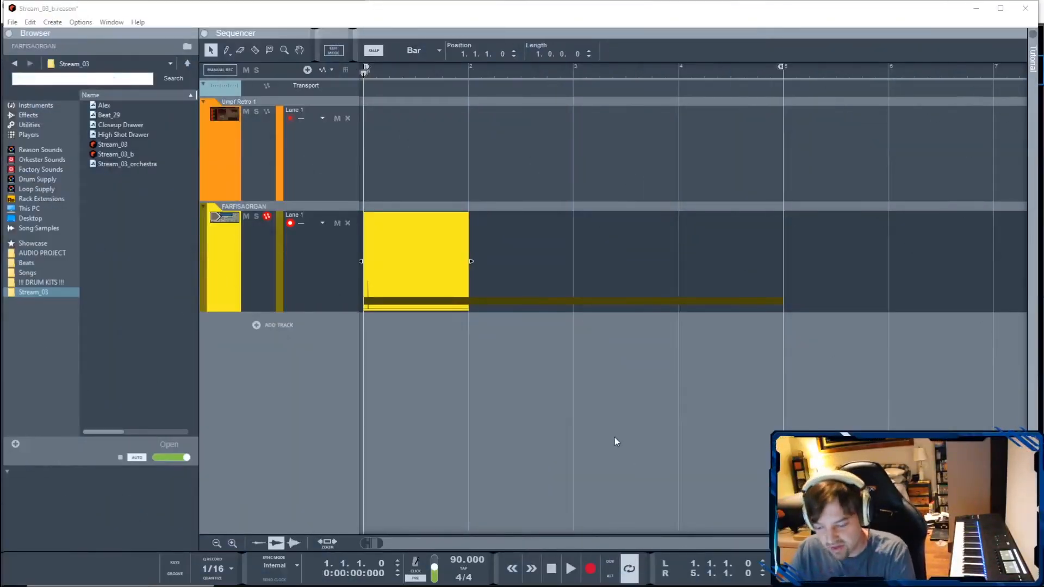
- Switch to the rack's Beat Map and Umpf devices and browse the instrument devices down to Umpf Retro Beats
left_click(696, 578)
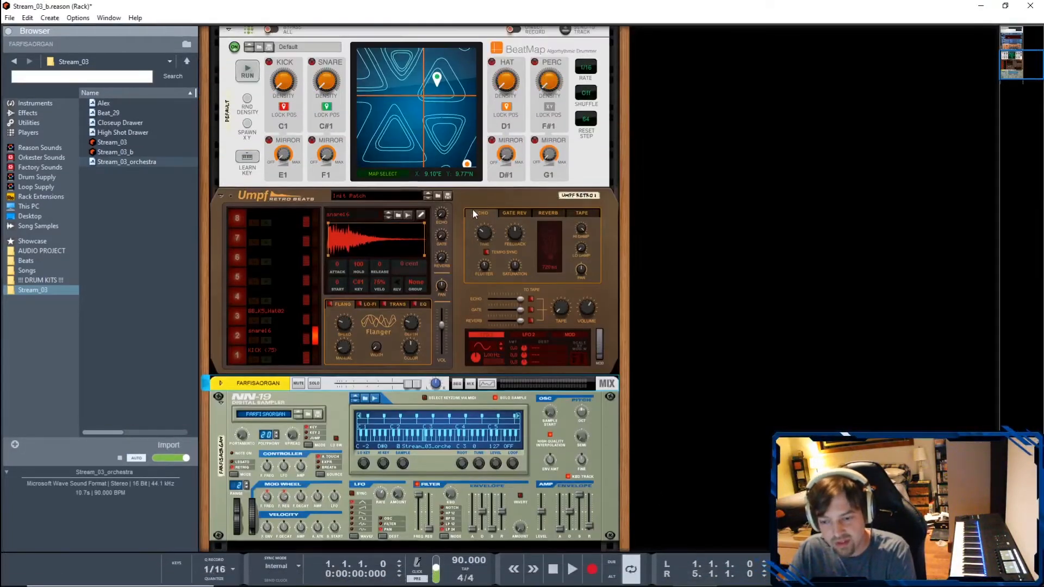
scroll(472, 210, "up", 8)
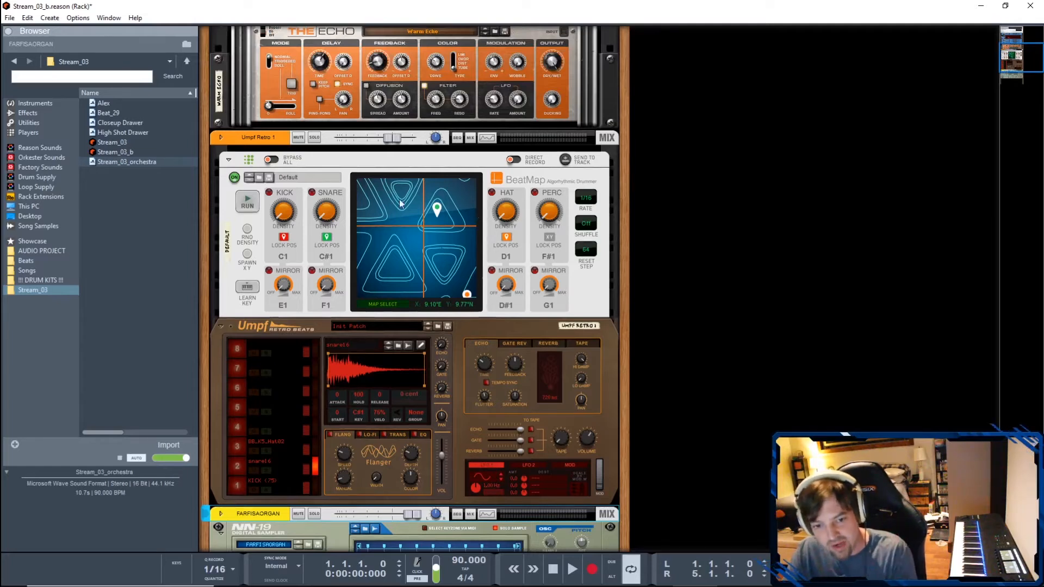
left_click(33, 104)
left_click(117, 138)
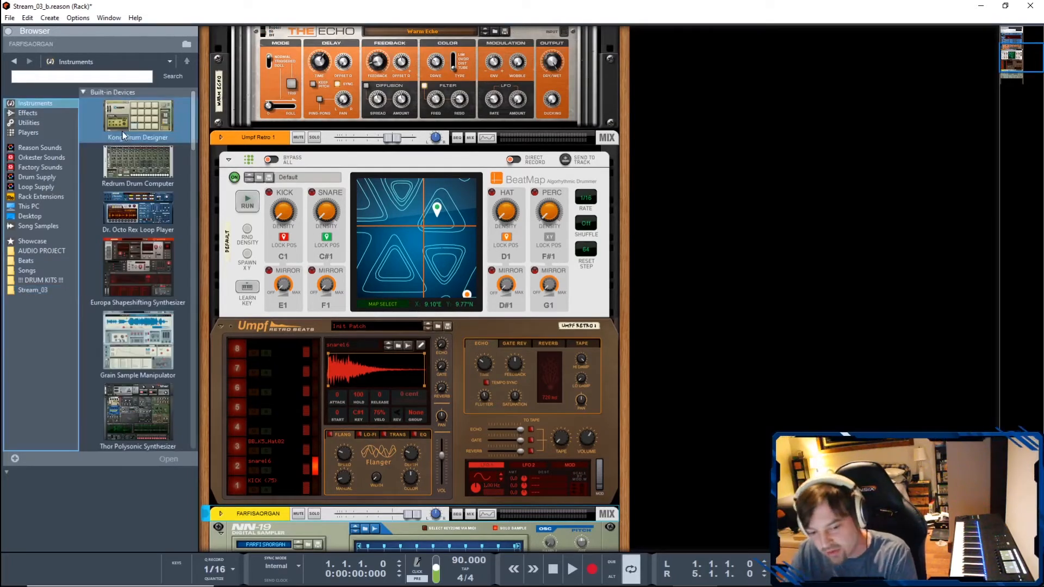
scroll(133, 163, "down", 2)
left_click(146, 188)
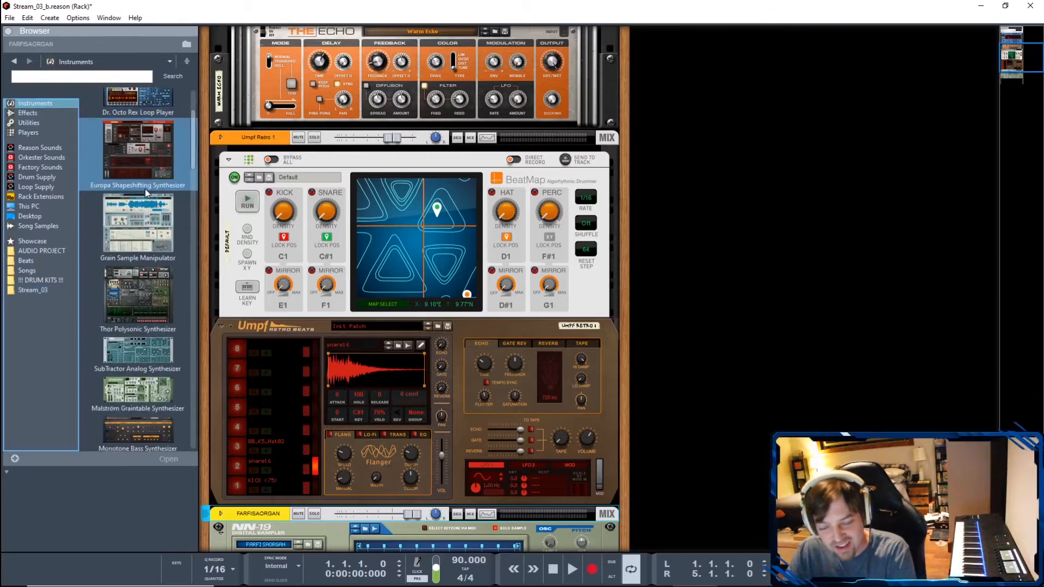
left_click(168, 289)
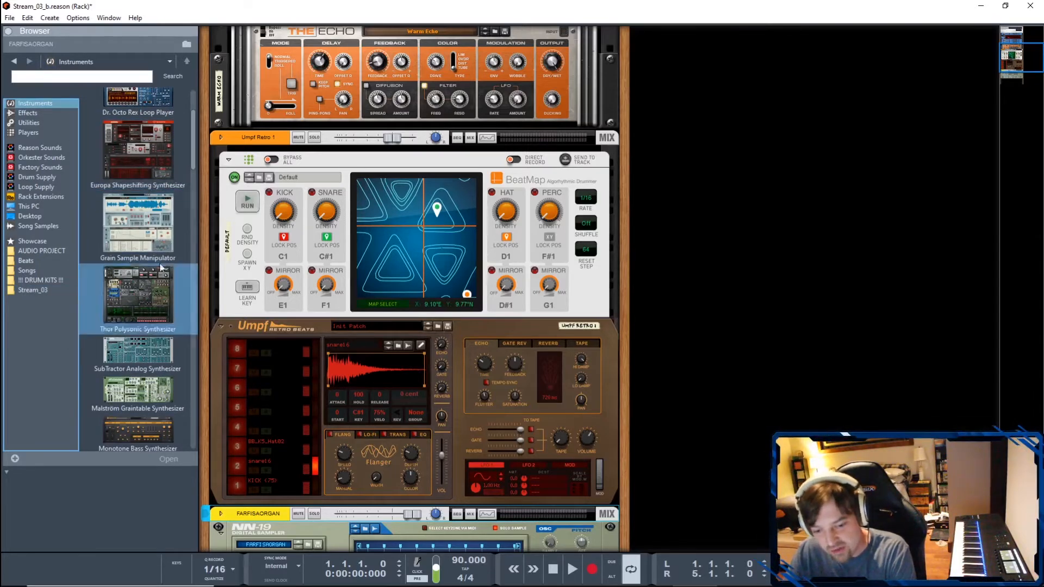
scroll(144, 256, "down", 6)
left_click(118, 158)
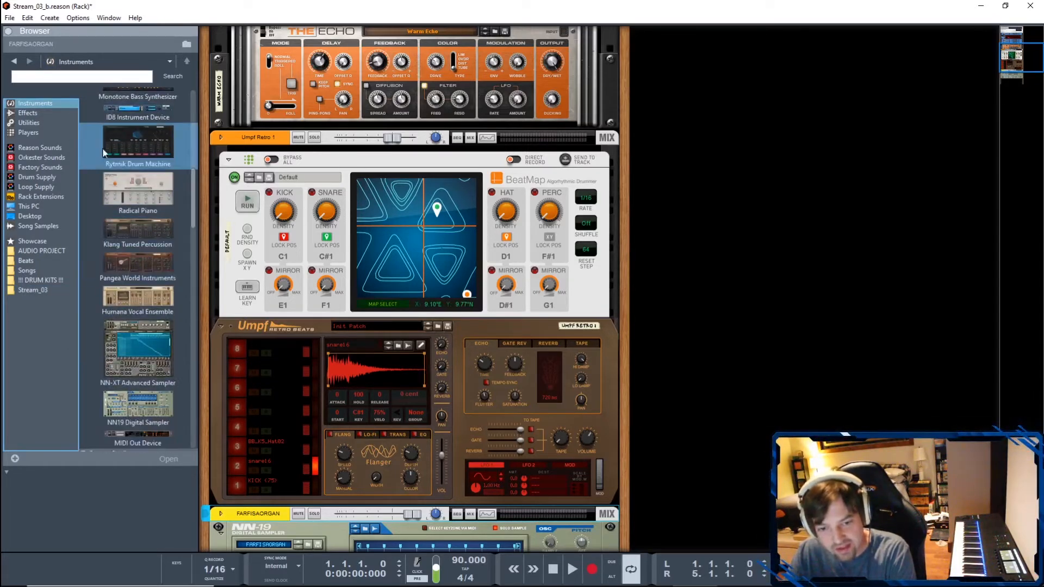
scroll(136, 244, "down", 6)
left_click(146, 311)
scroll(145, 274, "down", 6)
left_click(136, 247)
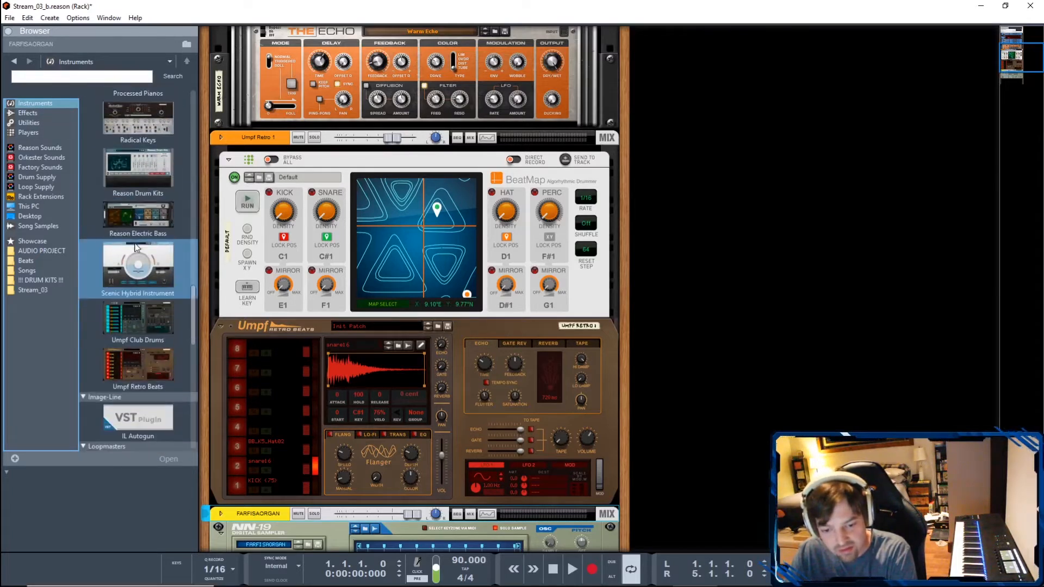
left_click(149, 364)
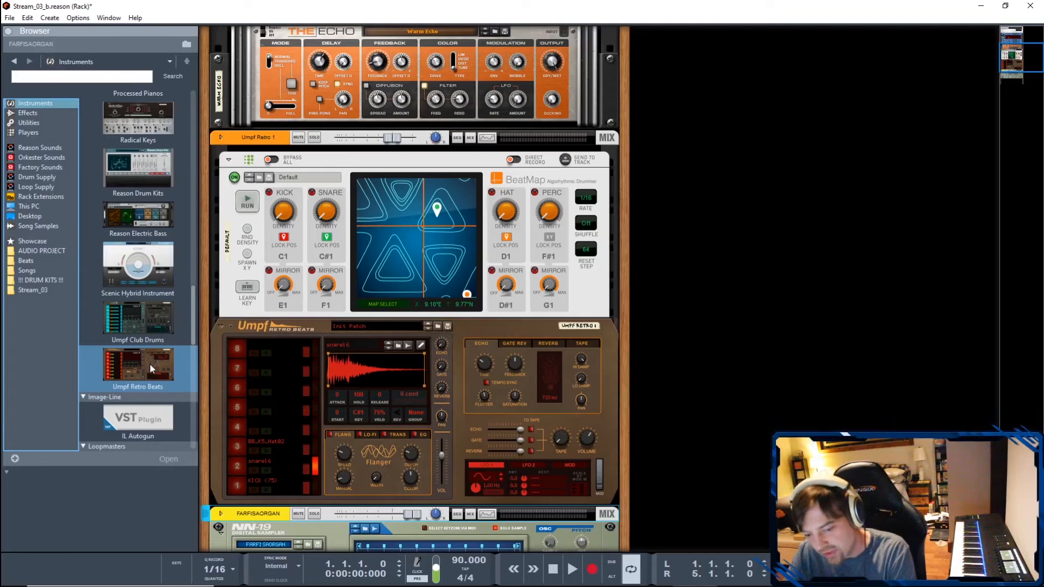
- Locate Beat Map among the player devices and inspect the rear connections of the Beat Map and Umpf Retro Beats devices
left_click(41, 132)
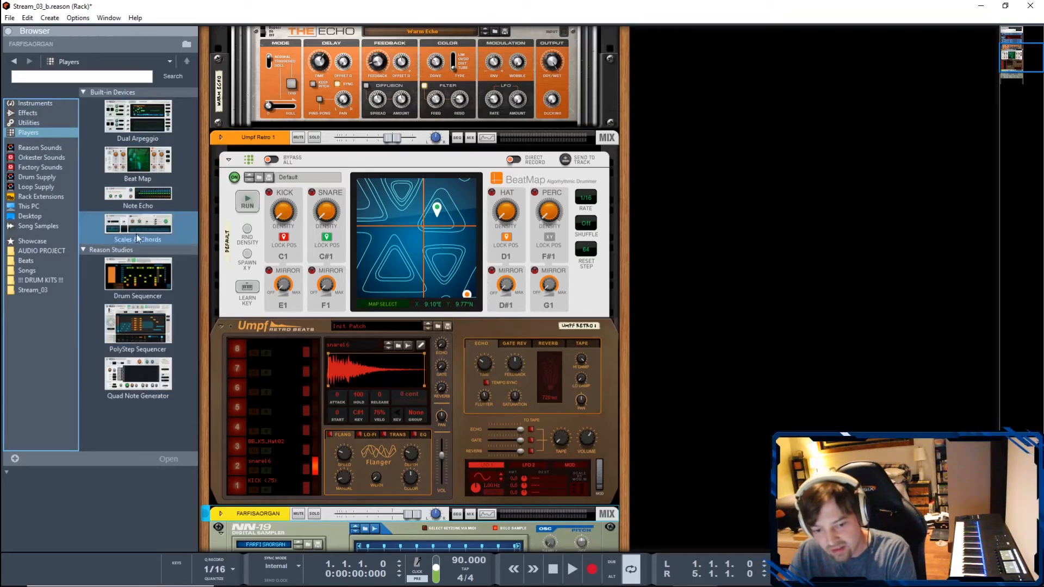
left_click(140, 164)
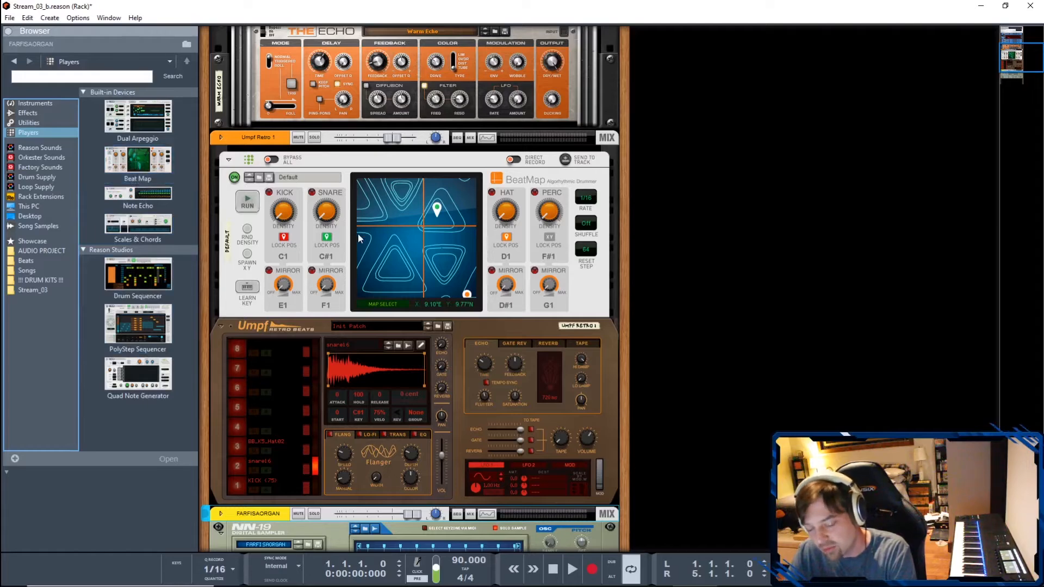
key("Tab")
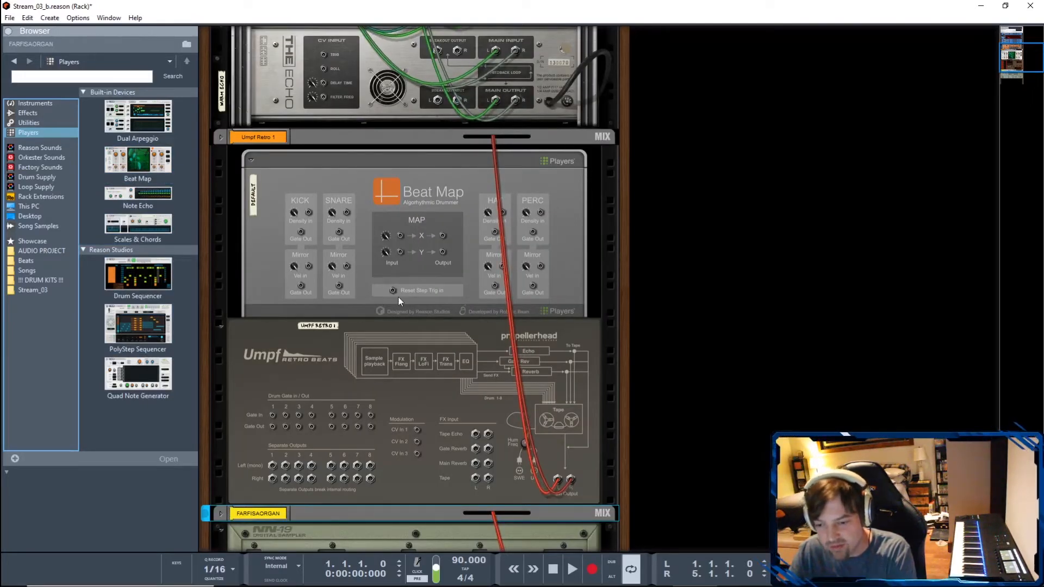
key("Tab")
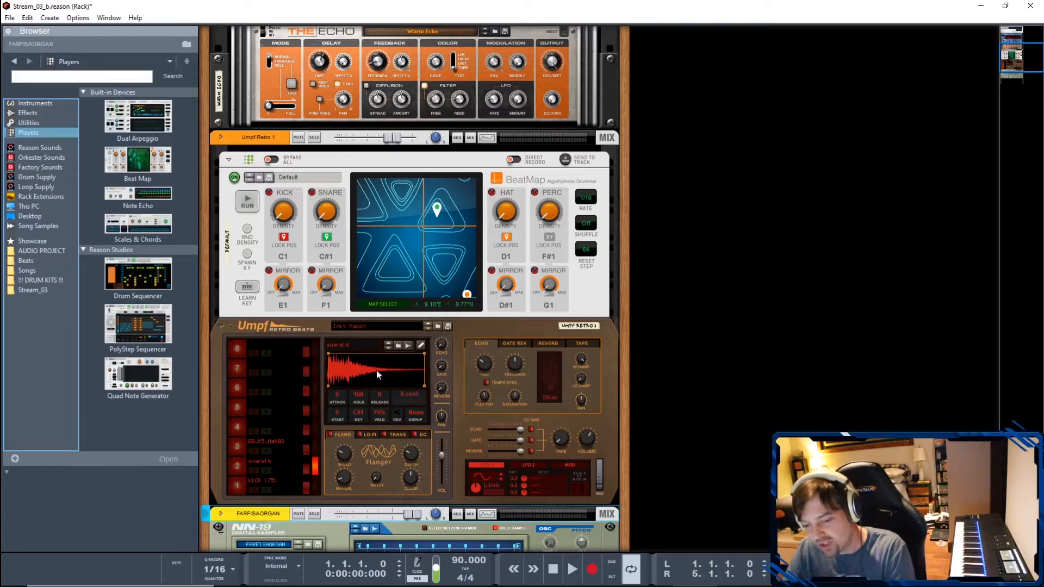
- Audition the kick, snare and hat samples on drum channels 1 to 3 of Umpf Retro Beats
left_click(236, 486)
left_click(236, 466)
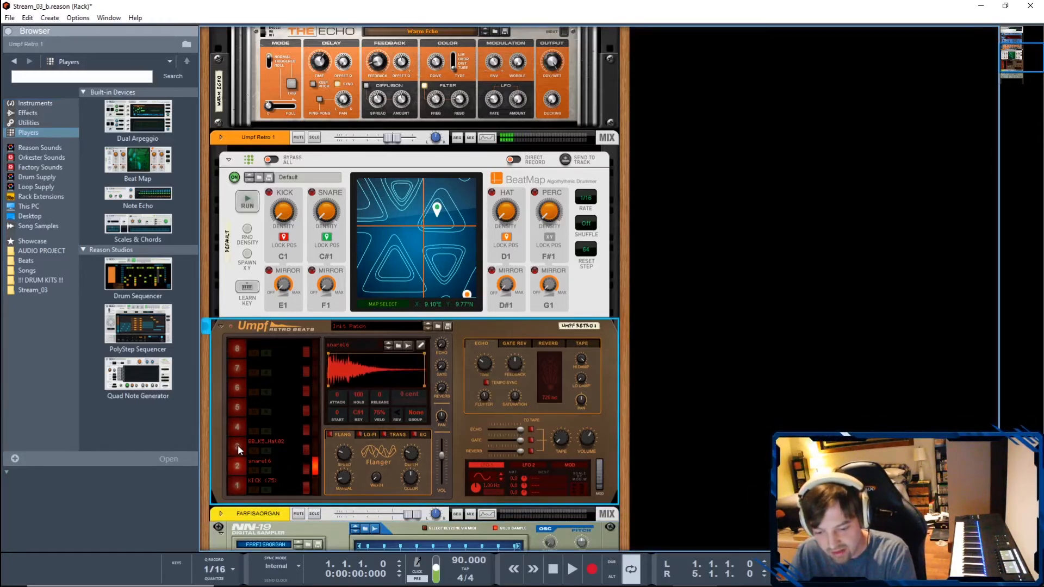
left_click(237, 445)
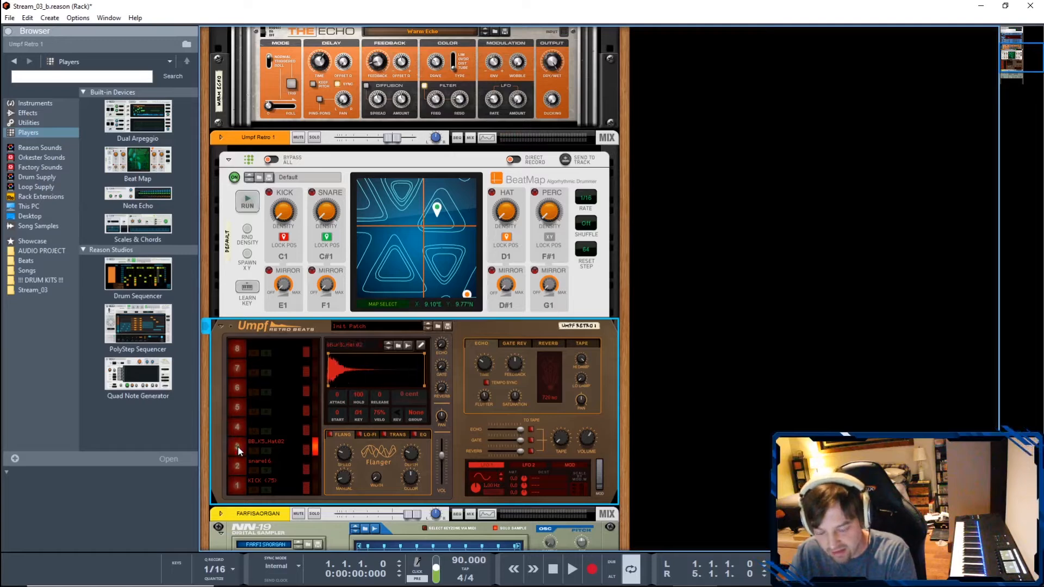
- Explore the Beat Map surface, choose the Uncharted map from the map selection and move the map position
mouse_move(400, 204)
left_mouse_down()
mouse_move(442, 227)
mouse_move(370, 231)
mouse_move(357, 206)
mouse_move(339, 231)
mouse_move(376, 257)
mouse_move(358, 239)
mouse_move(364, 221)
mouse_move(405, 221)
left_mouse_up()
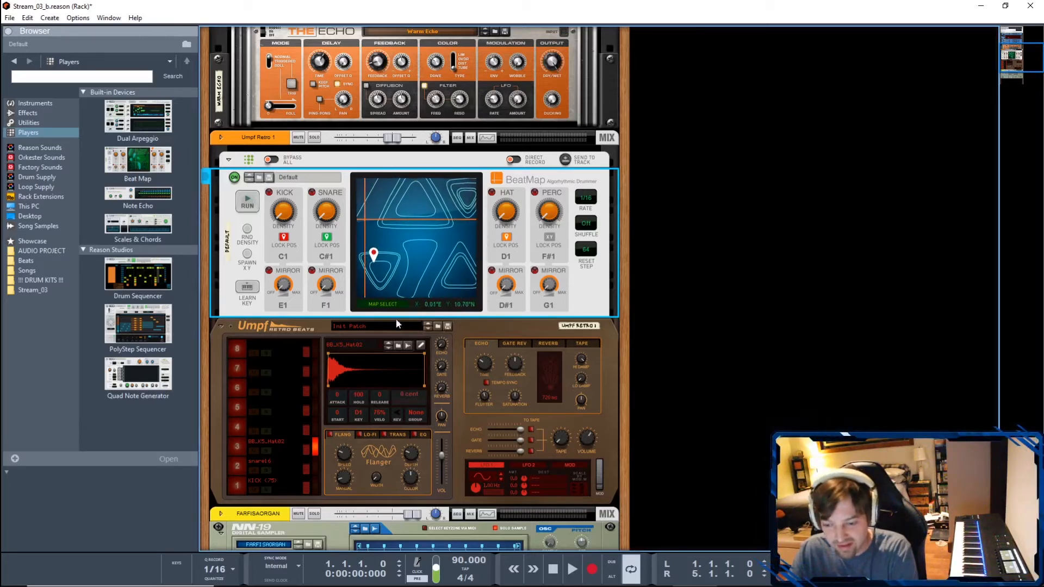
left_click(385, 305)
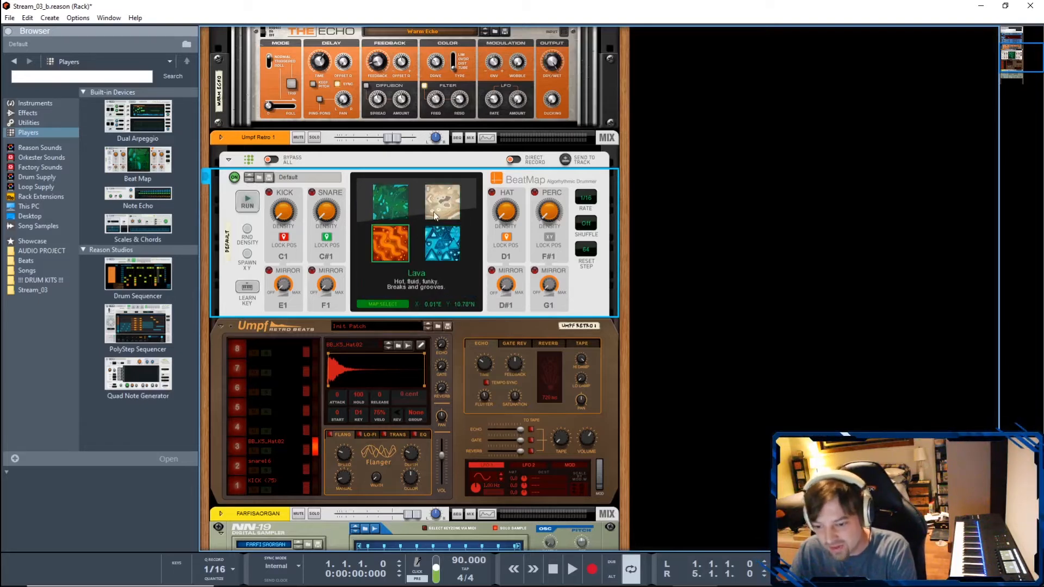
left_click(388, 245)
double_click(438, 242)
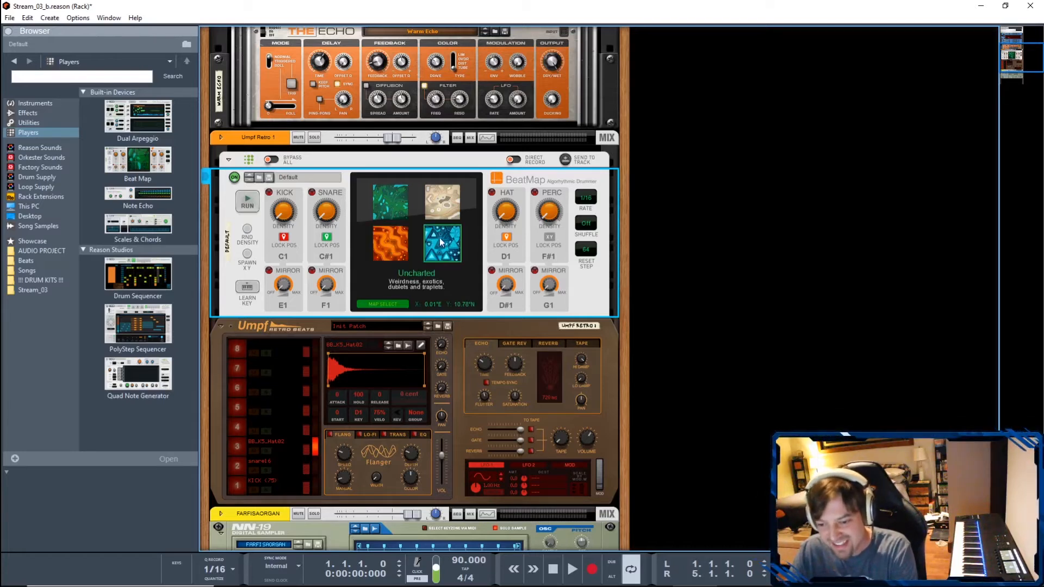
left_click_drag(412, 233, 386, 234)
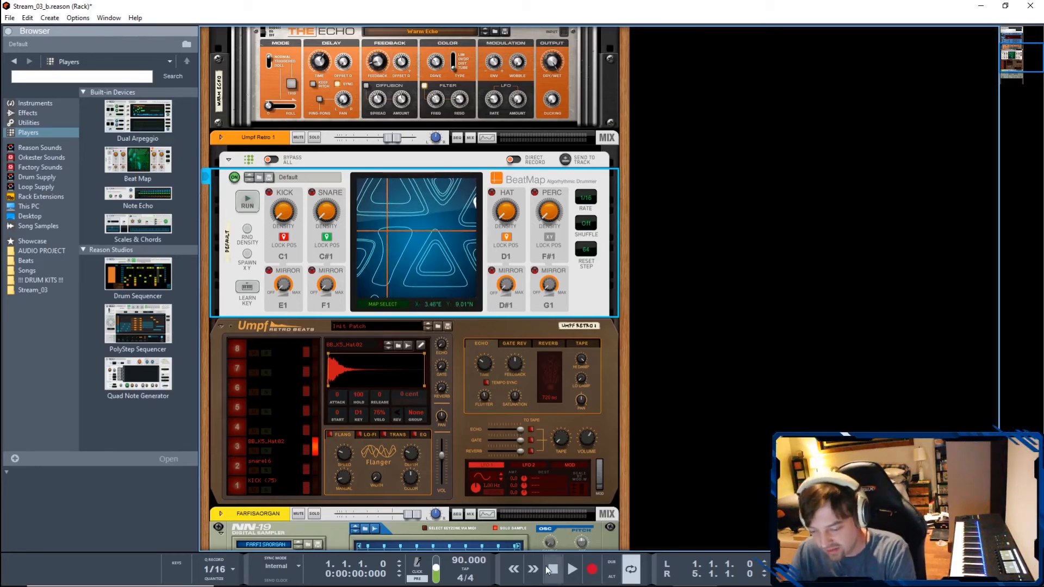
- Start playback, move the Beat Map position to about 0.60°E, 7.75°N and set the kick density to 66%
left_click(571, 570)
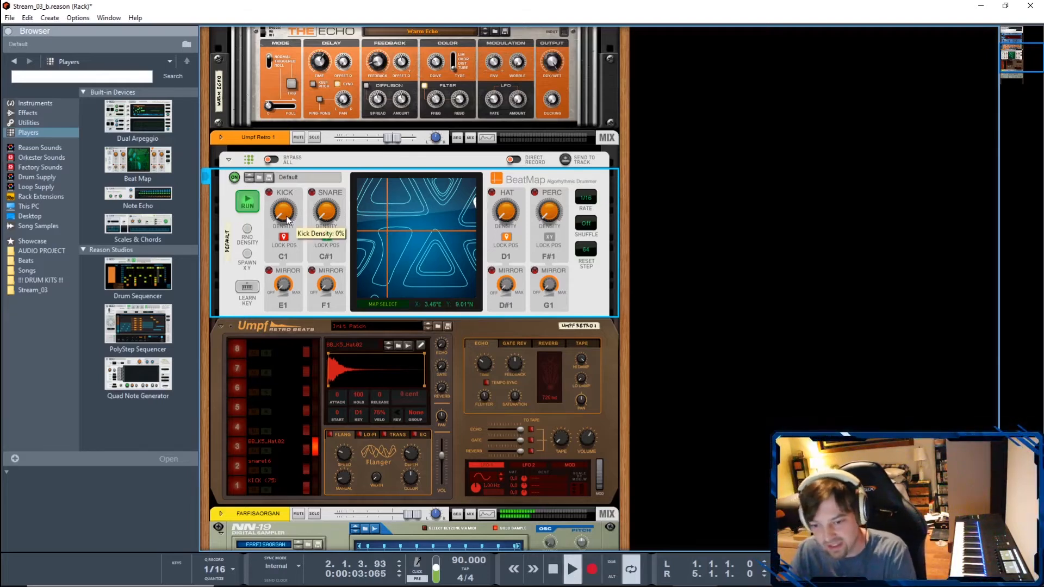
left_click_drag(286, 216, 291, 199)
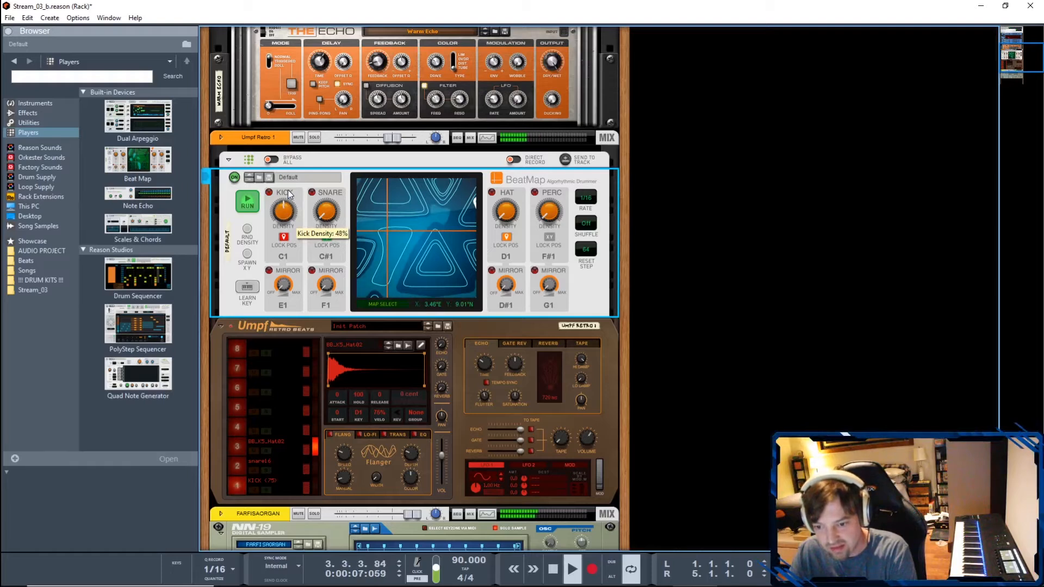
left_click_drag(401, 229, 367, 245)
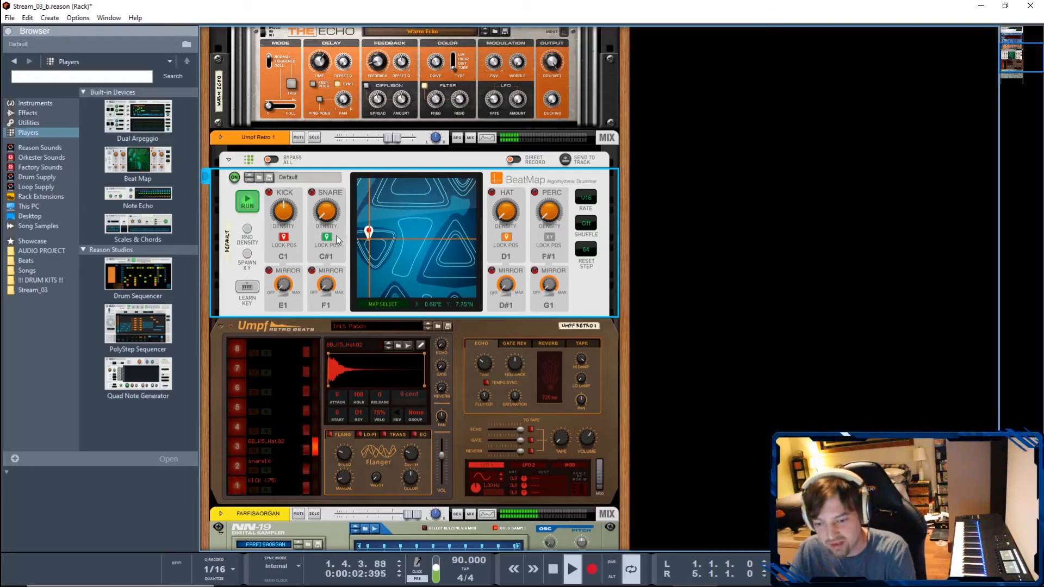
mouse_move(285, 218)
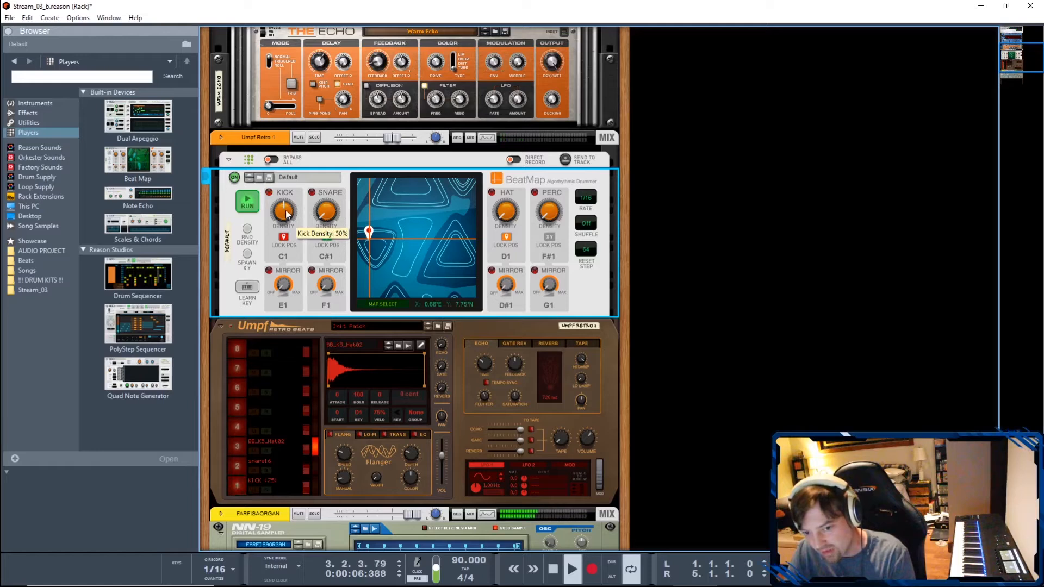
left_click_drag(287, 203, 286, 197)
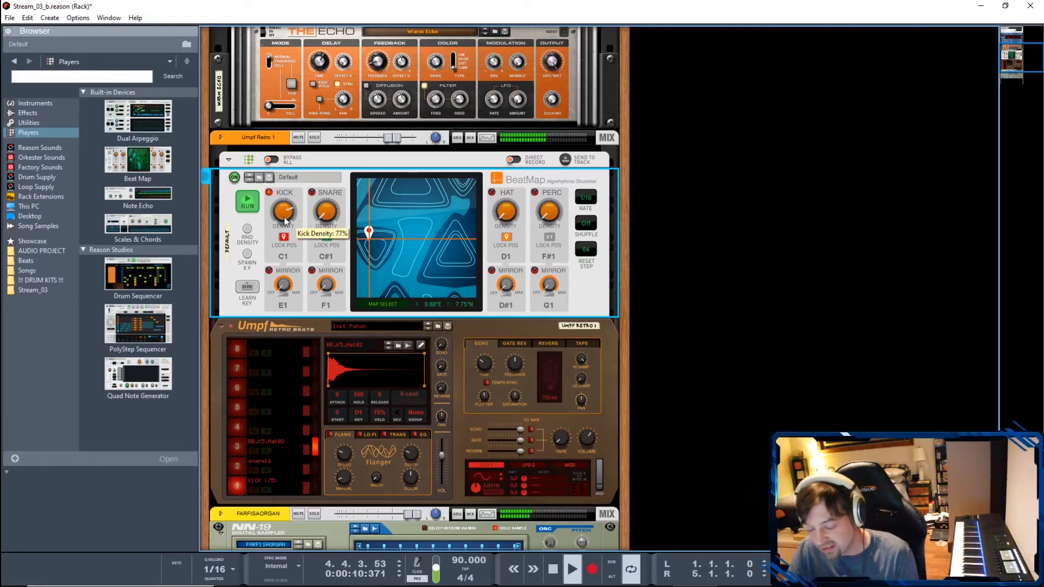
left_click_drag(285, 217, 287, 214)
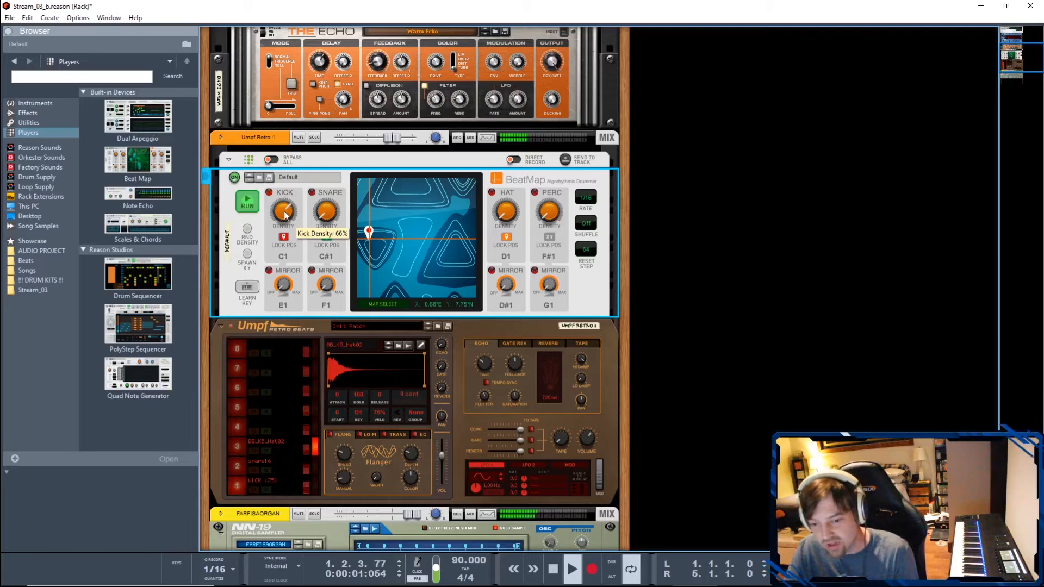
- Try another map position, return to about 0.5°E, 7.6°N, and unlock and re-lock the kick's position there
mouse_move(409, 234)
left_mouse_down()
mouse_move(418, 250)
mouse_move(400, 256)
mouse_move(426, 247)
mouse_move(427, 280)
mouse_move(406, 284)
mouse_move(430, 272)
mouse_move(436, 279)
left_mouse_up()
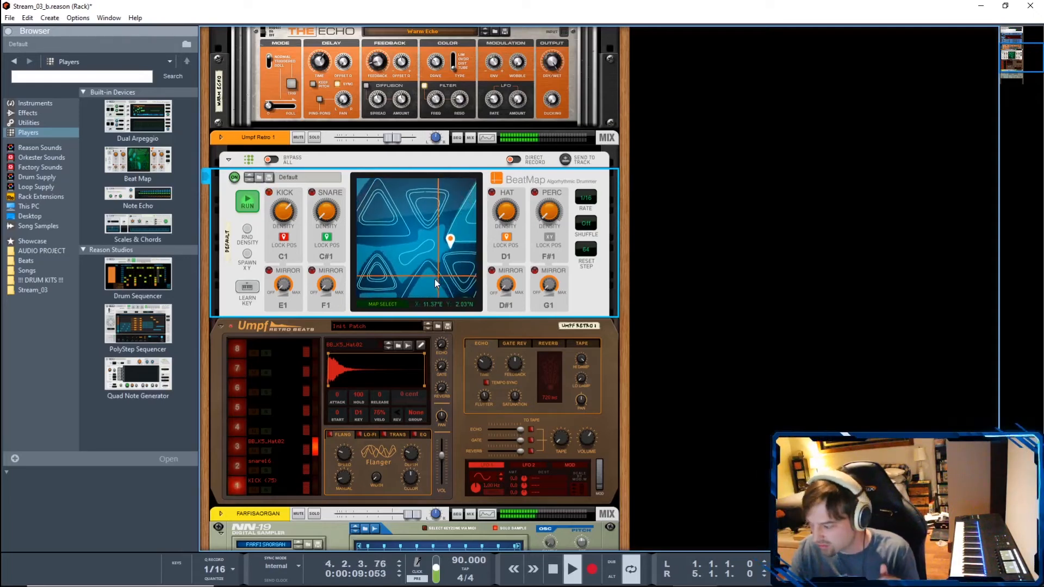
mouse_move(369, 226)
left_mouse_down()
mouse_move(407, 243)
mouse_move(400, 228)
mouse_move(368, 240)
left_mouse_up()
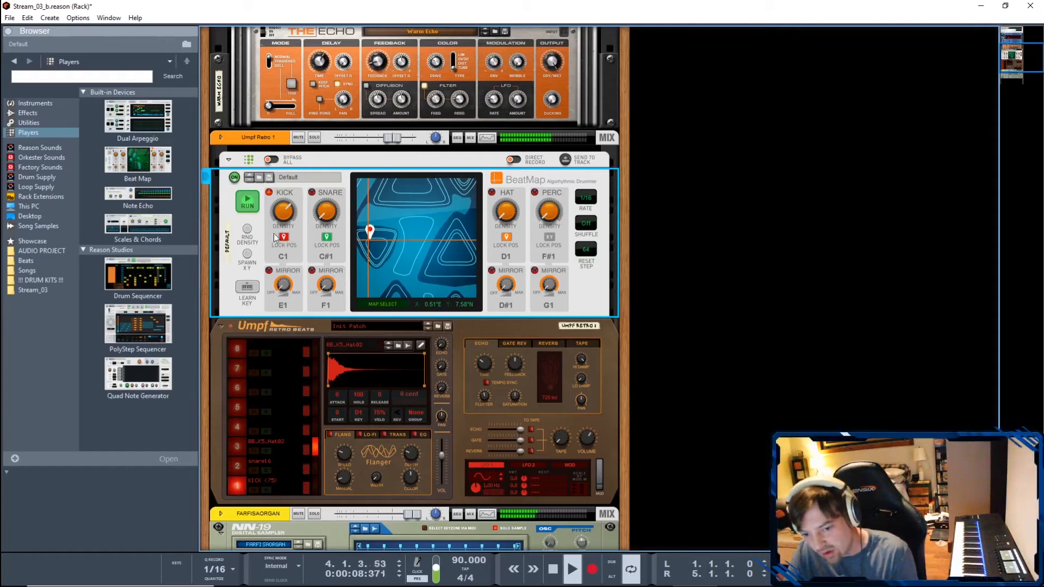
left_click(283, 238)
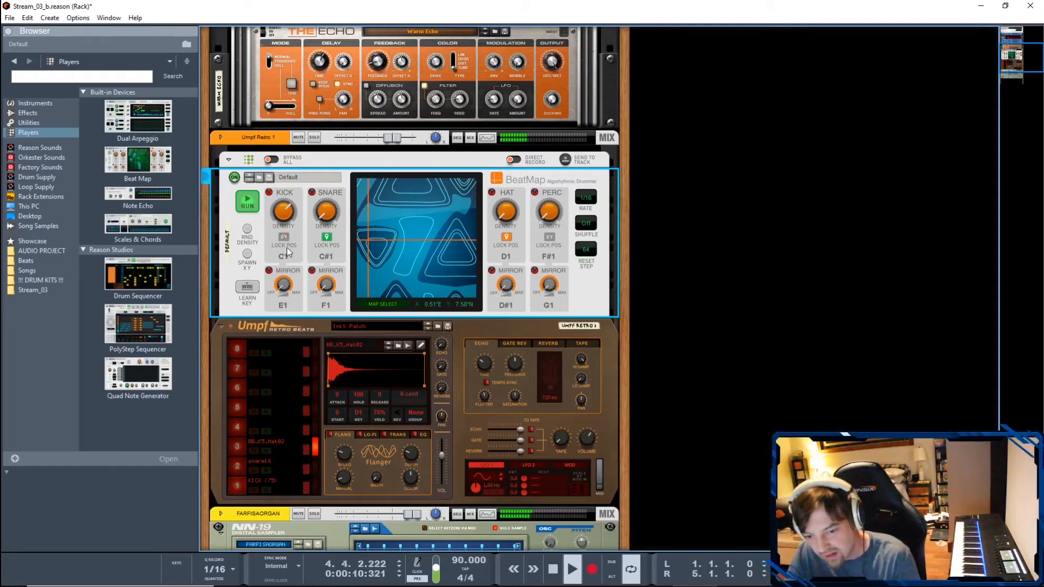
left_click(283, 238)
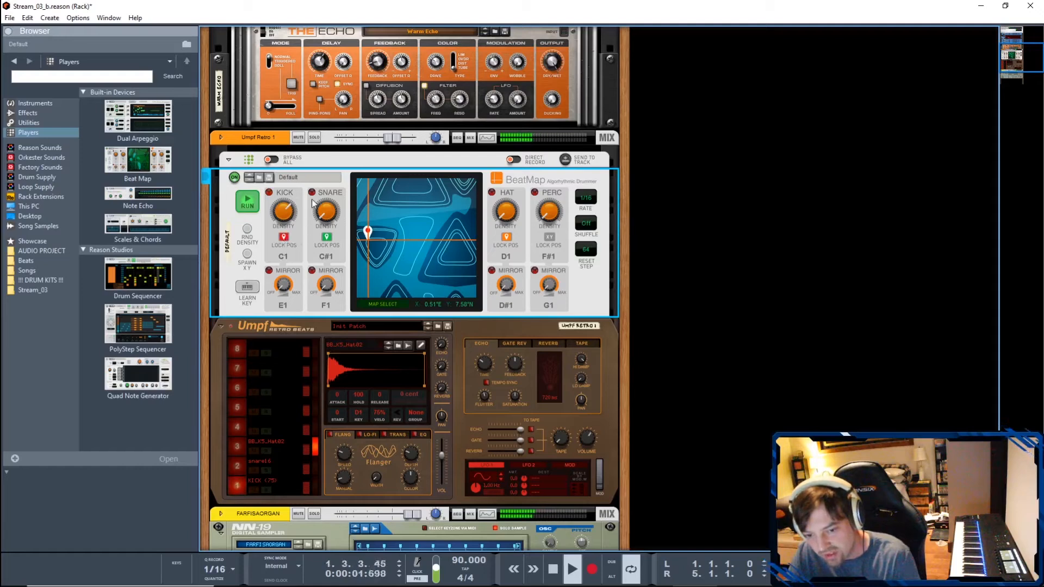
- Move the map position to about 9.94°E, 10.70°N, raise the snare density past halfway and select Umpf's snare channel
mouse_move(427, 226)
left_mouse_down()
mouse_move(395, 229)
mouse_move(428, 223)
left_mouse_up()
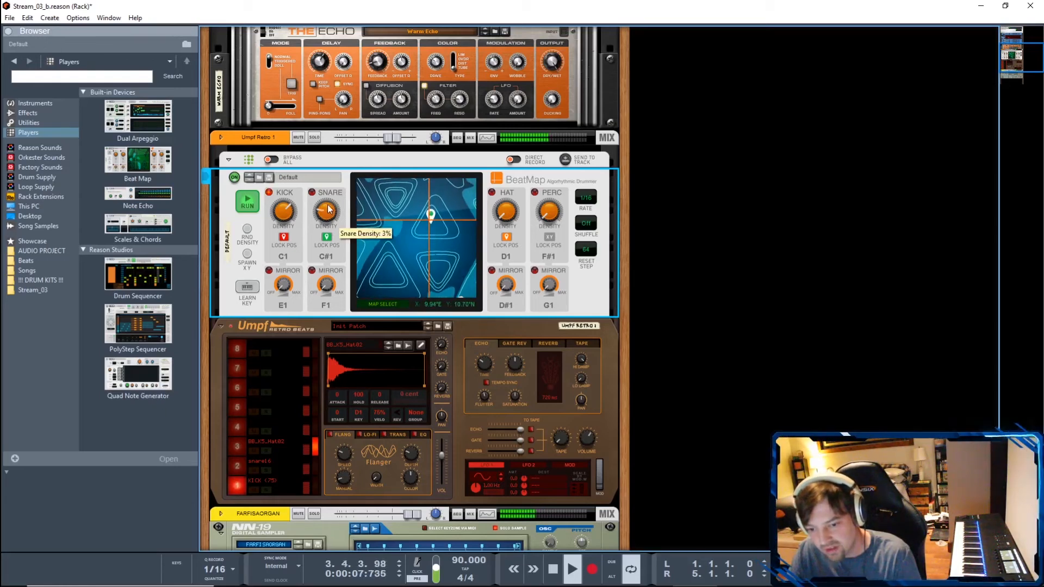
left_click_drag(330, 204, 329, 186)
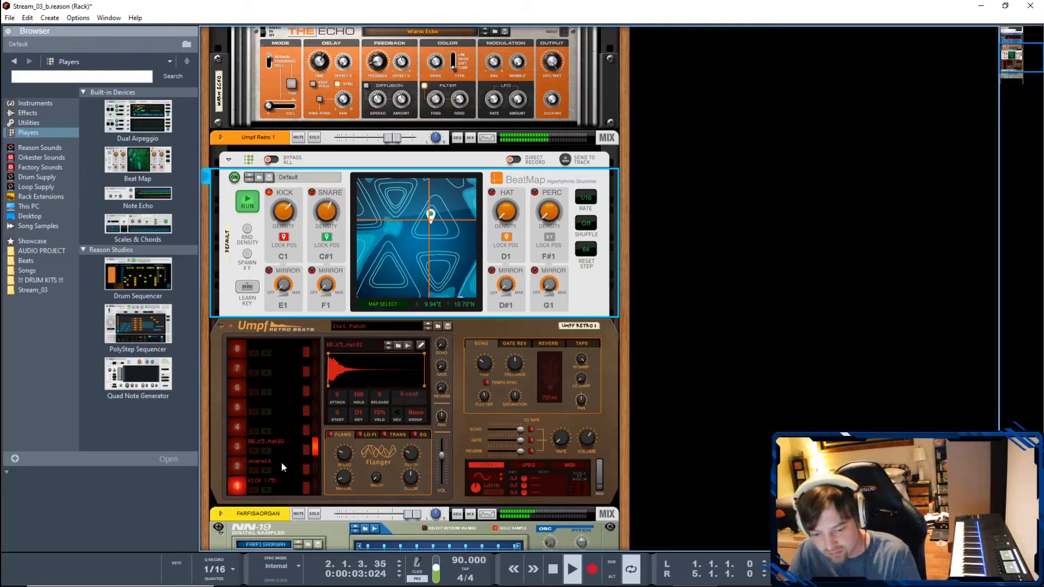
left_click(315, 470)
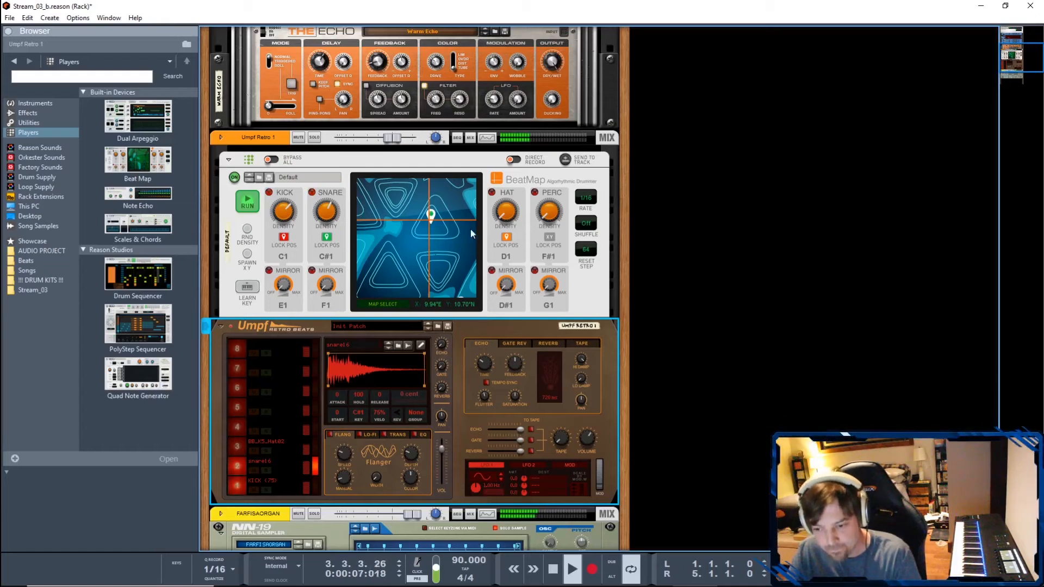
- Raise Beat Map's hat density to slightly above 50% and select the hat sample's channel 3 in Umpf Retro Beats
left_click(506, 206)
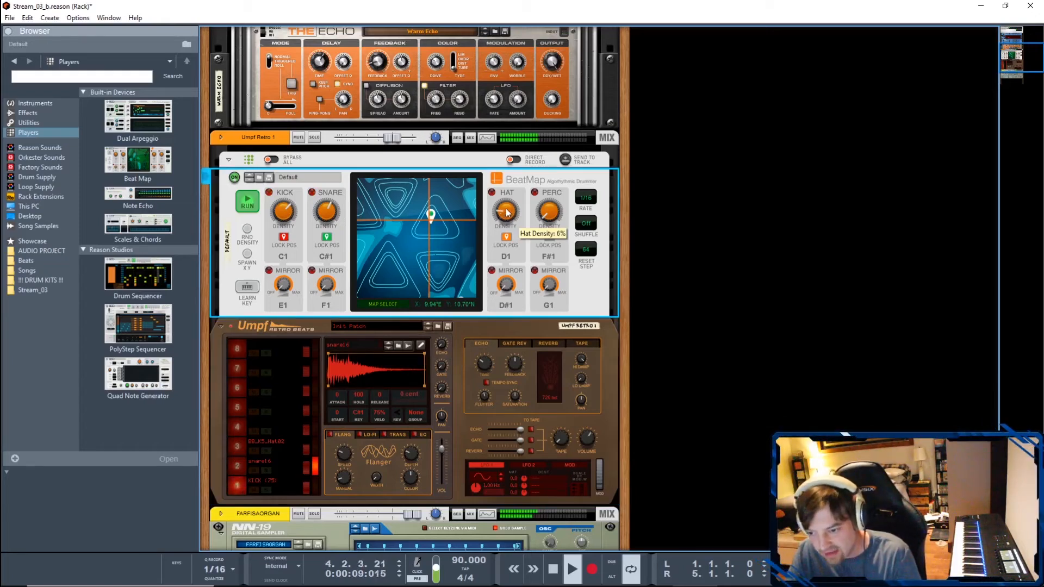
left_click_drag(506, 205, 508, 196)
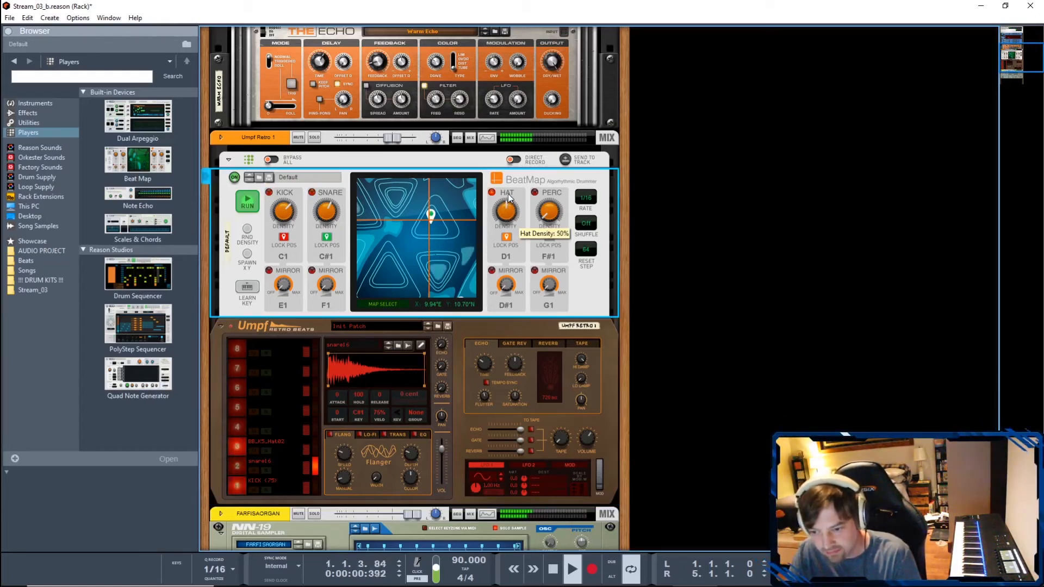
left_click_drag(509, 219, 508, 216)
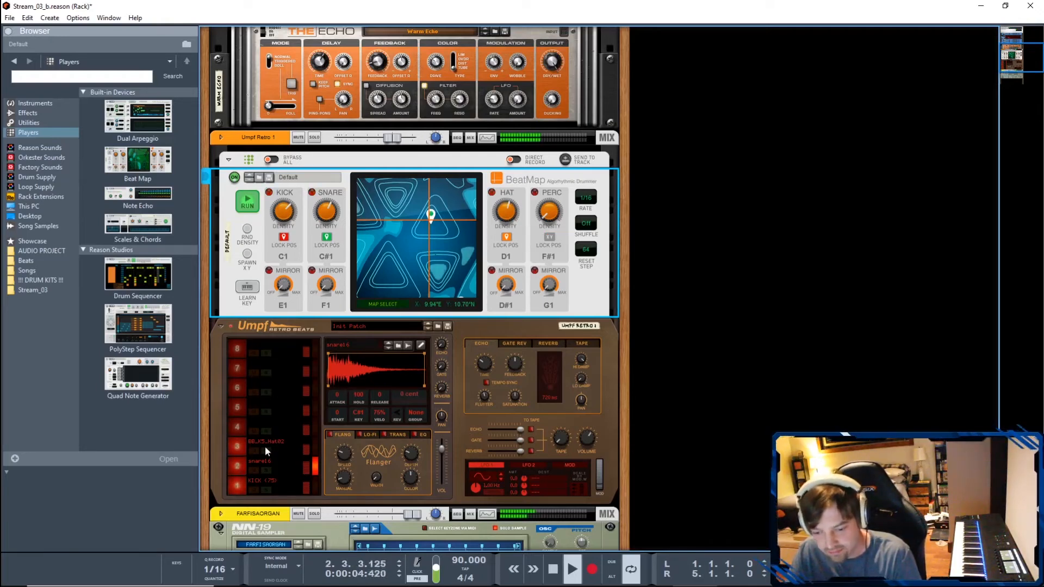
left_click(314, 448)
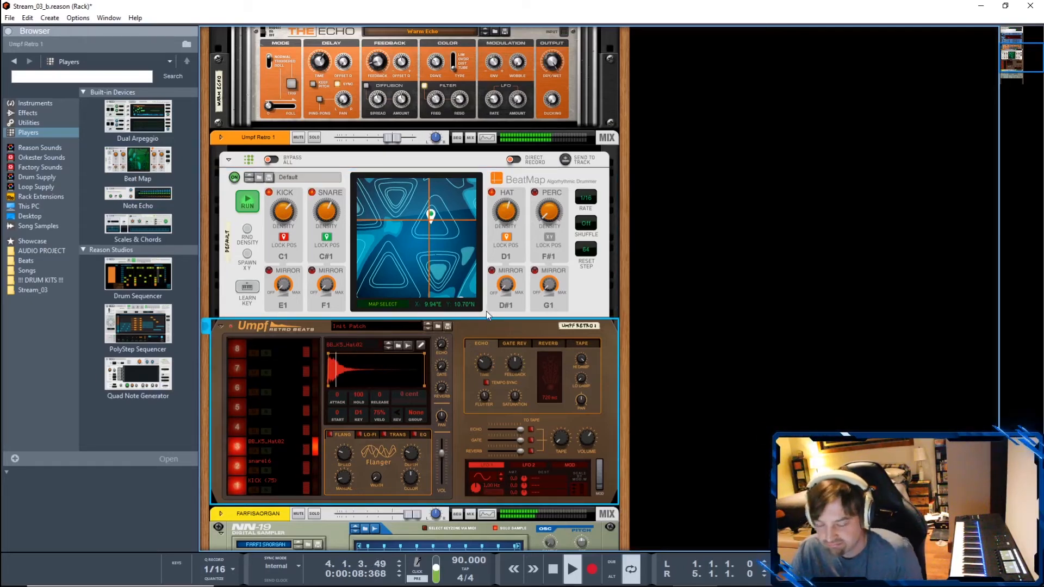
- Try other Beat Map positions with the kick, snare and hat locked, settle on about 6.99°E, 9.69°N, and stop playback
left_click_drag(426, 239, 440, 256)
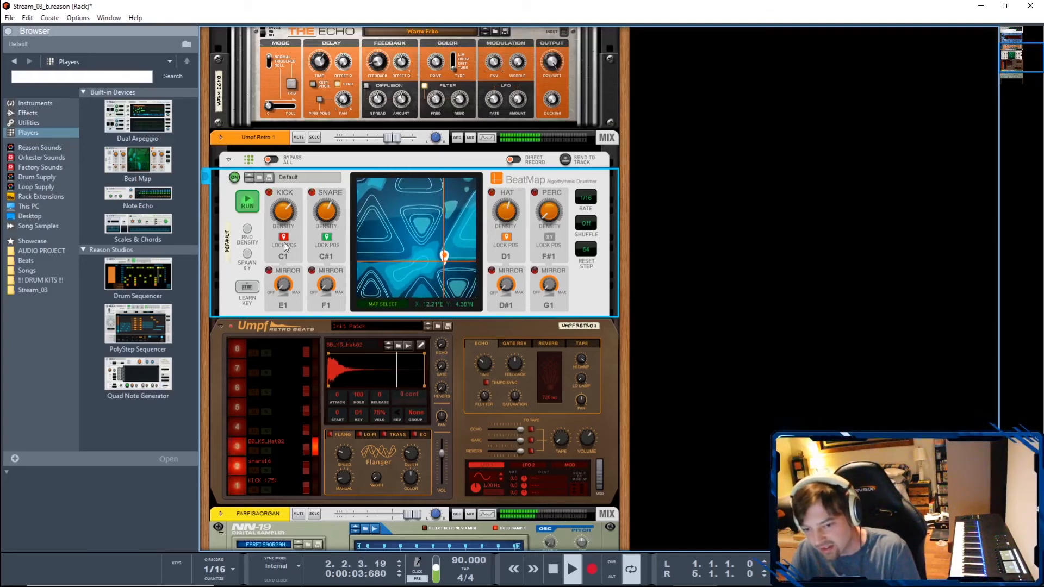
left_click_drag(434, 223, 410, 227)
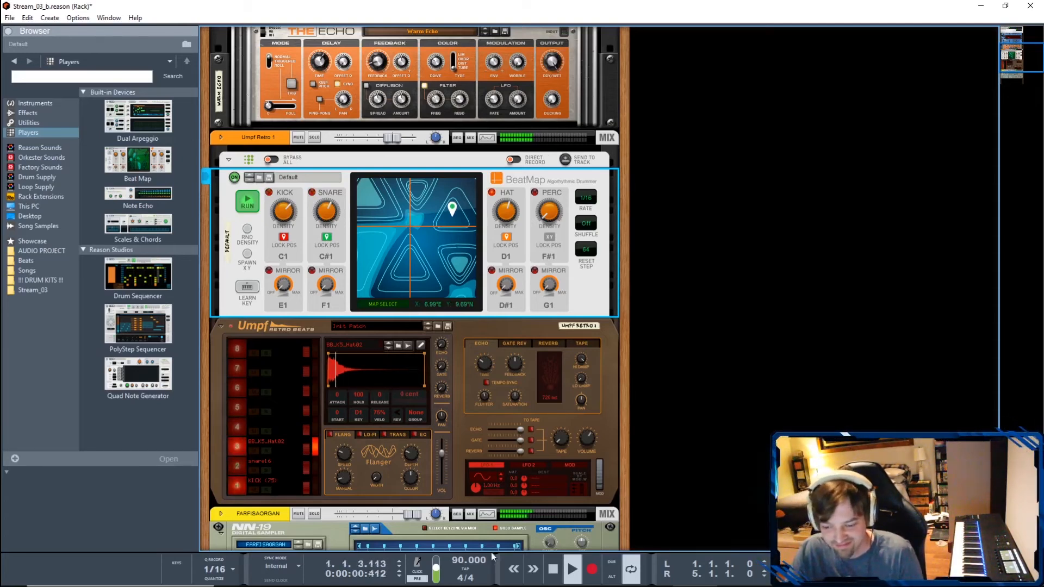
left_click(552, 571)
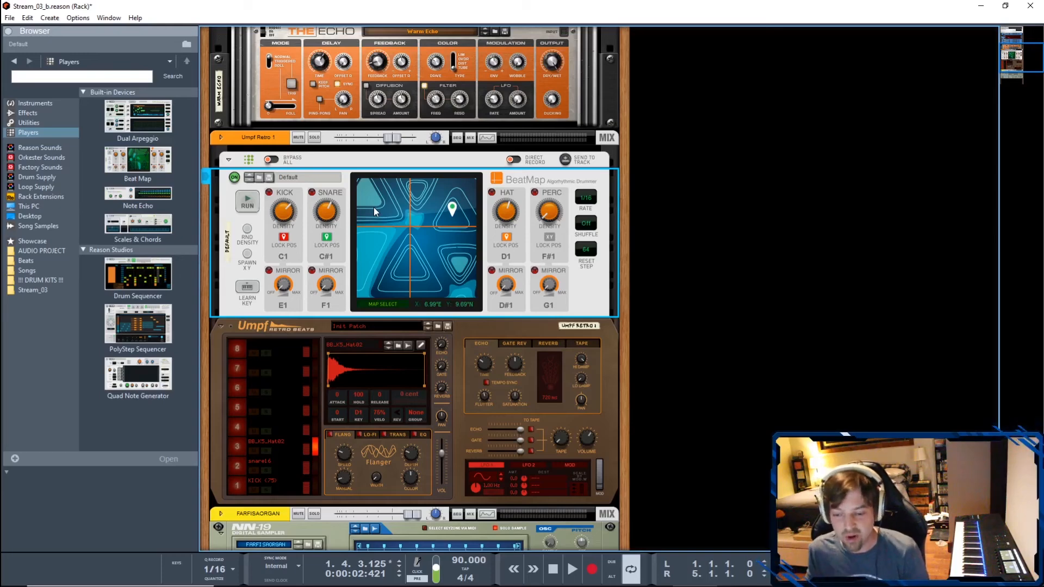
- Bring up the mixer, try lowering the Umpf Retro 1 channel level to about -11 dB, and reset it to 0 dB
scroll(388, 307, "down", 3)
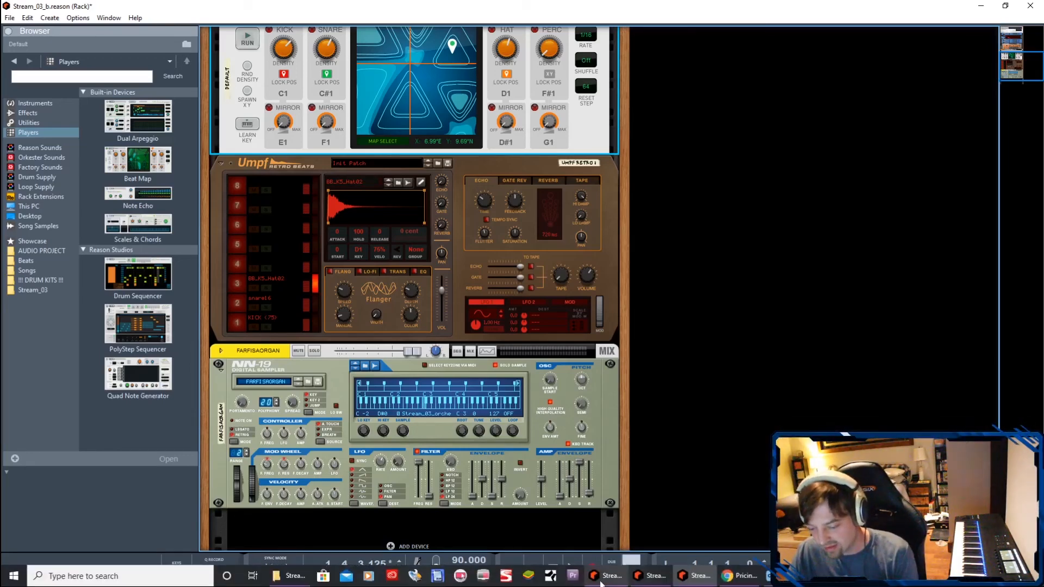
left_click(599, 585)
left_click(651, 577)
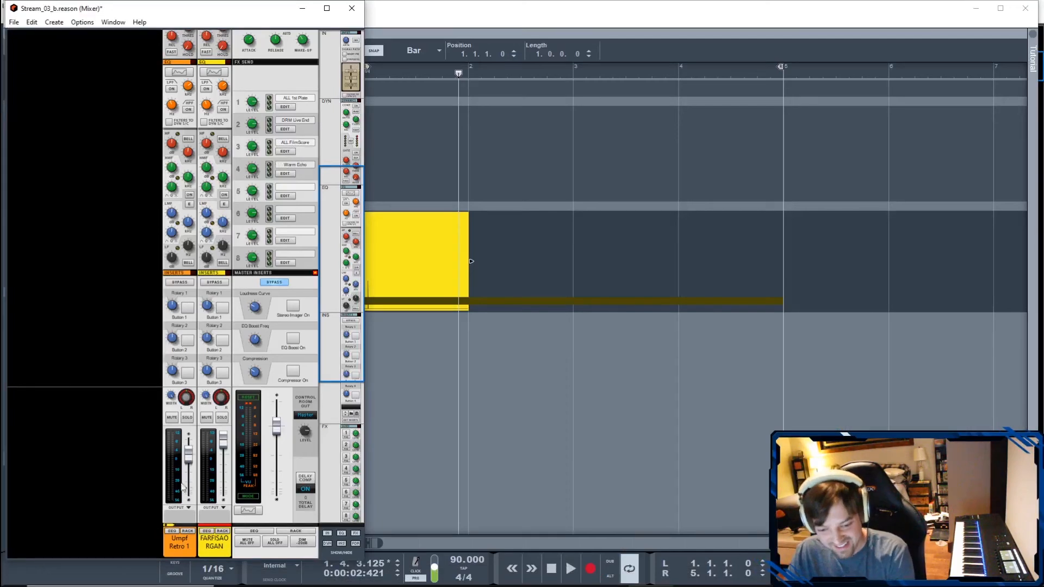
mouse_move(191, 458)
left_mouse_down()
mouse_move(189, 487)
mouse_move(189, 447)
mouse_move(189, 490)
mouse_move(190, 479)
left_mouse_up()
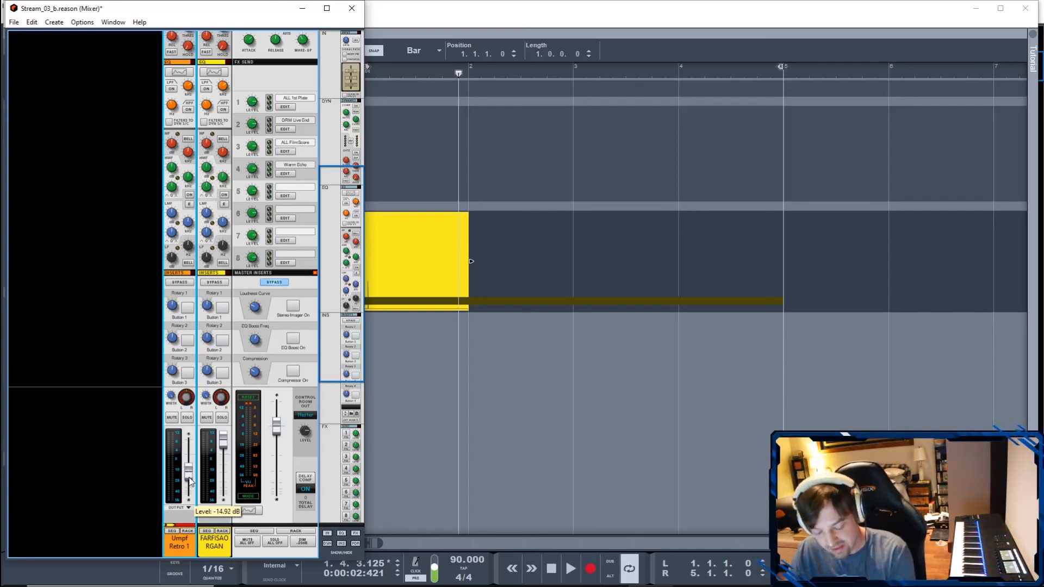
left_click(188, 471, "ctrl")
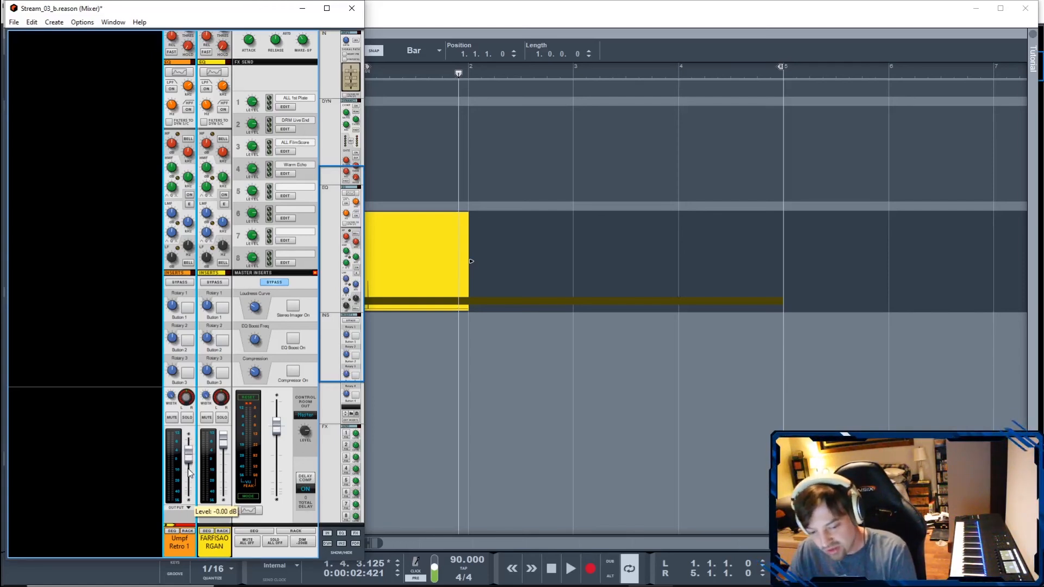
left_click_drag(190, 471, 192, 479)
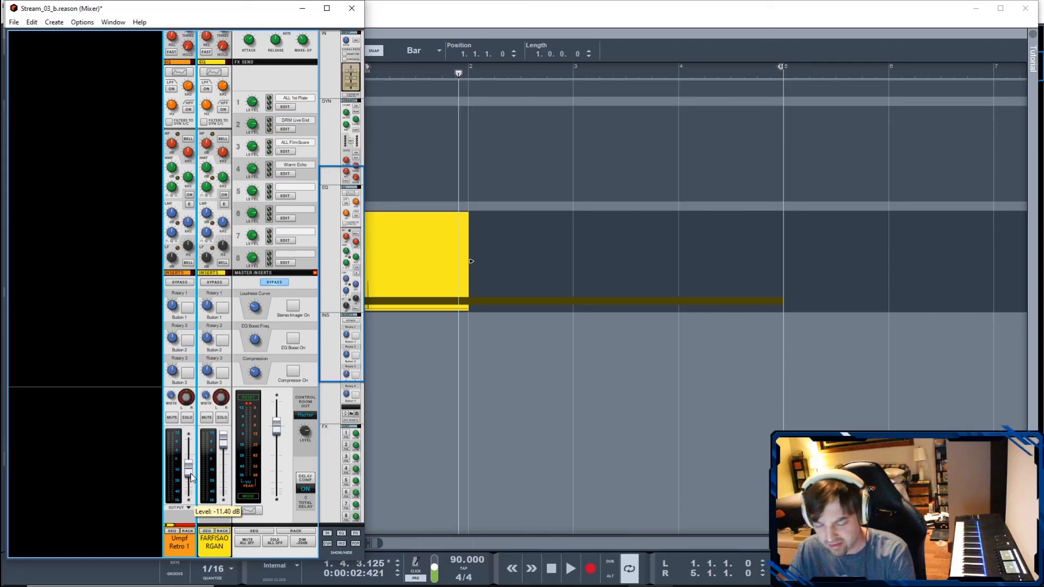
left_click_drag(190, 471, 190, 471)
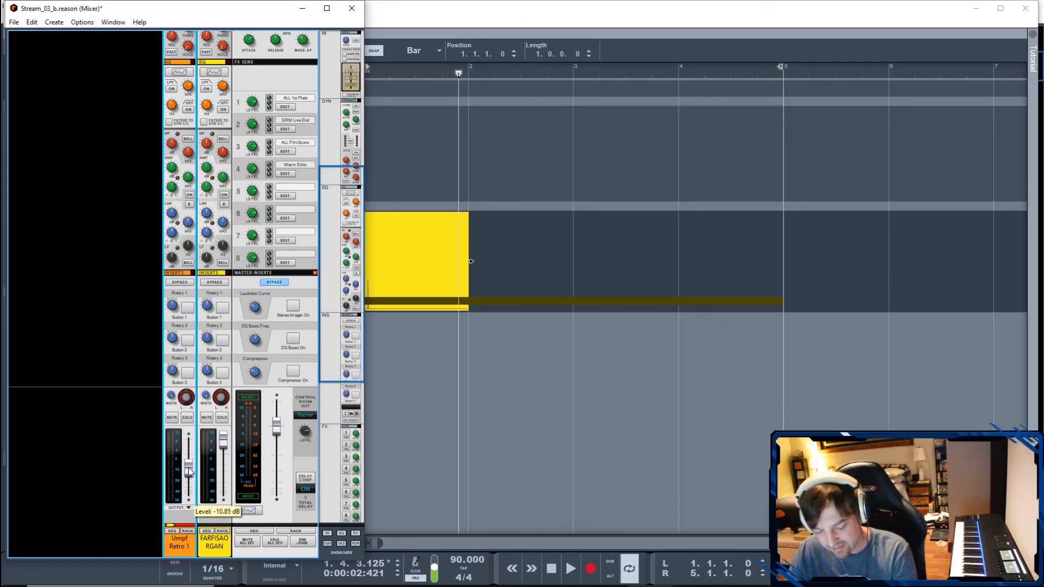
left_click(190, 471, "ctrl")
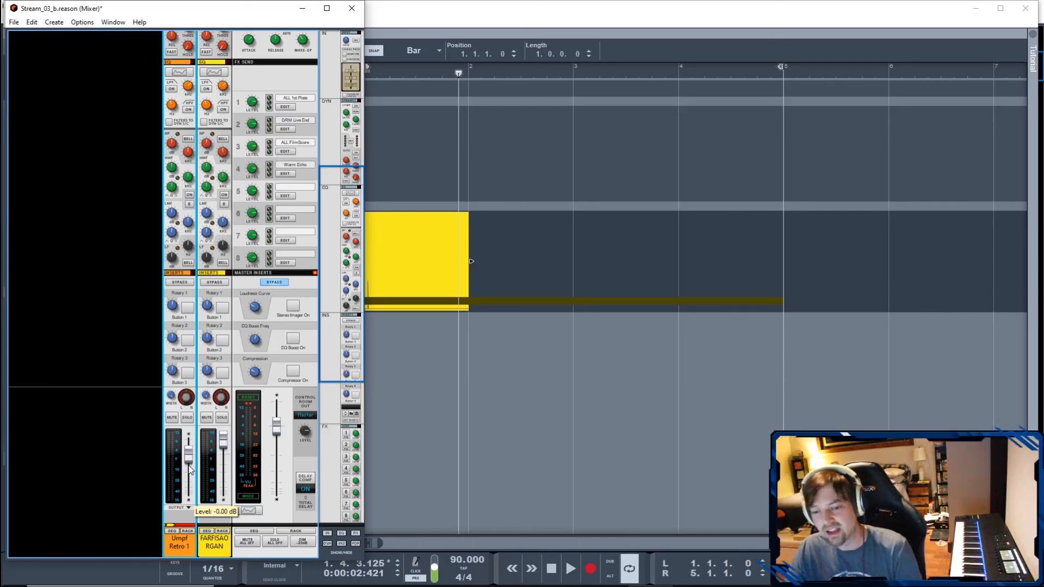
- Leave the mixer and bring the rack window with Umpf Retro Beats back to the front
left_click(544, 9)
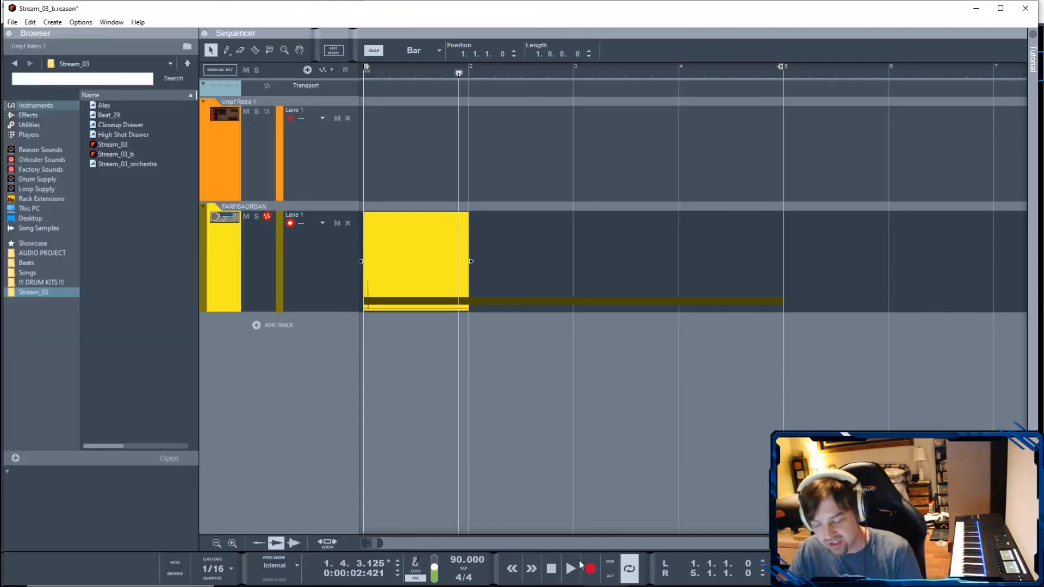
left_click(649, 576)
left_click(688, 577)
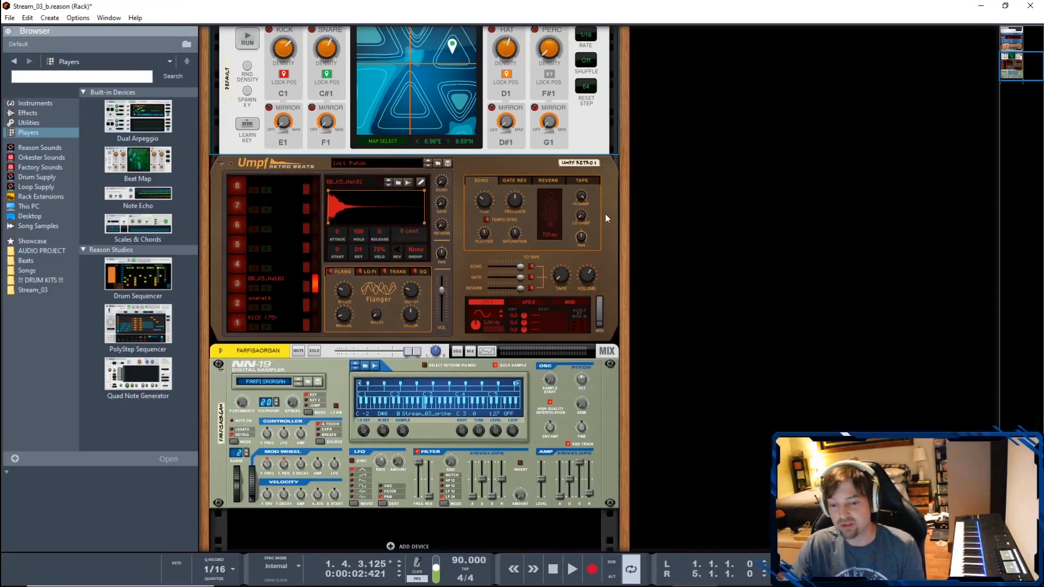